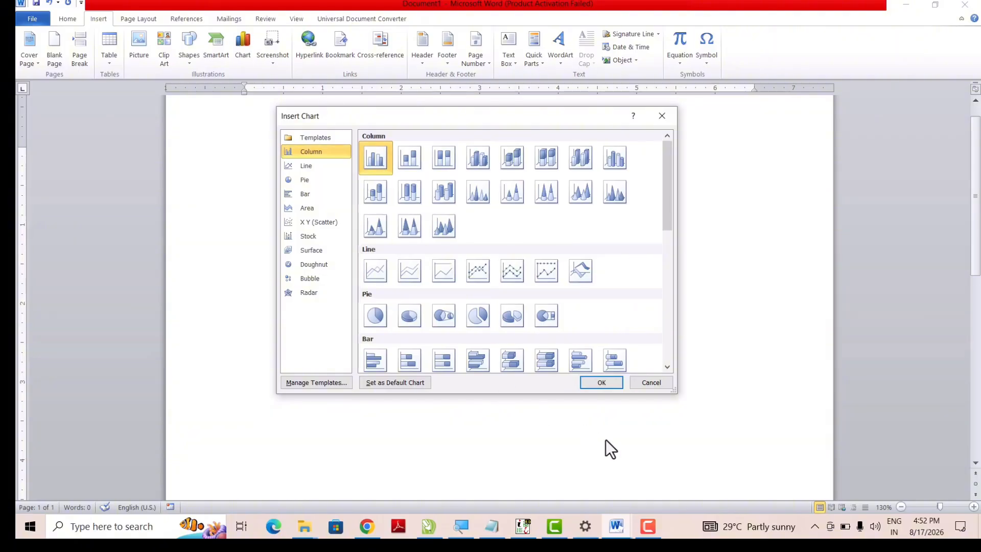
# Insert a clustered column chart into the document
pyautogui.click(602, 382)
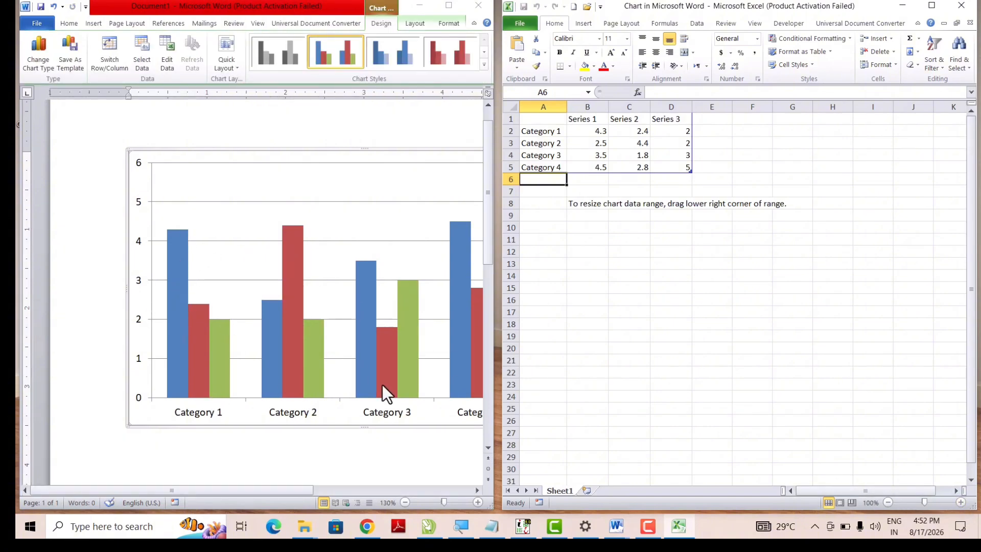
pyautogui.click(961, 502)
pyautogui.click(960, 503)
pyautogui.click(961, 502)
pyautogui.click(961, 502)
pyautogui.click(961, 502)
pyautogui.click(961, 502)
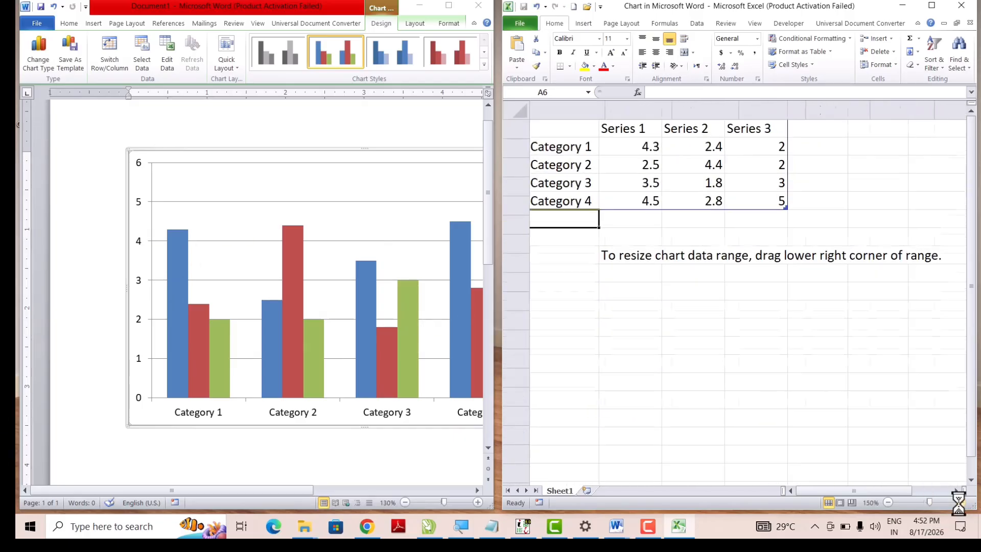
# Rename the first two chart categories in A2 and A3 to BDM and DEC
pyautogui.click(586, 153)
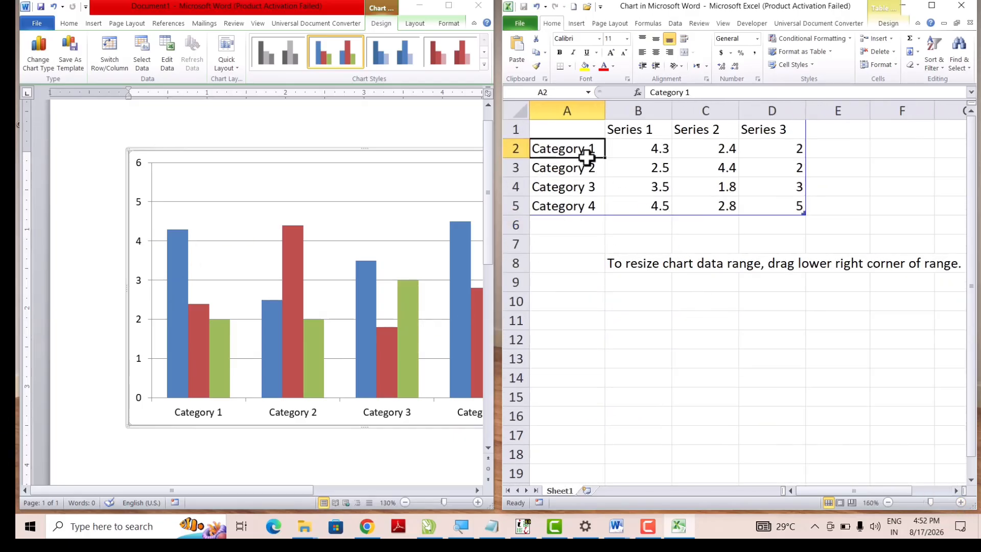
pyautogui.write('bdm')
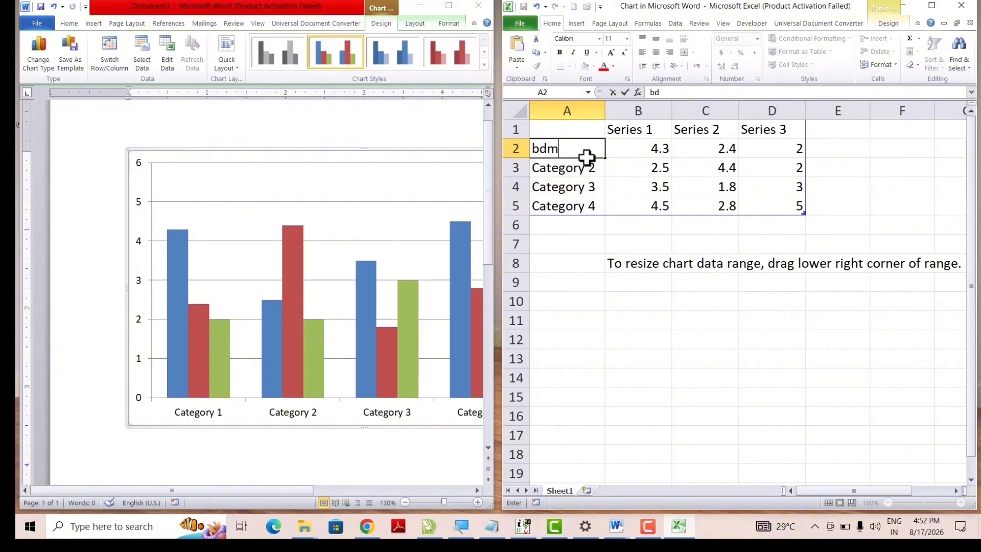
pyautogui.press('BackSpace')
pyautogui.press('BackSpace')
pyautogui.press('BackSpace')
pyautogui.write('BDM')
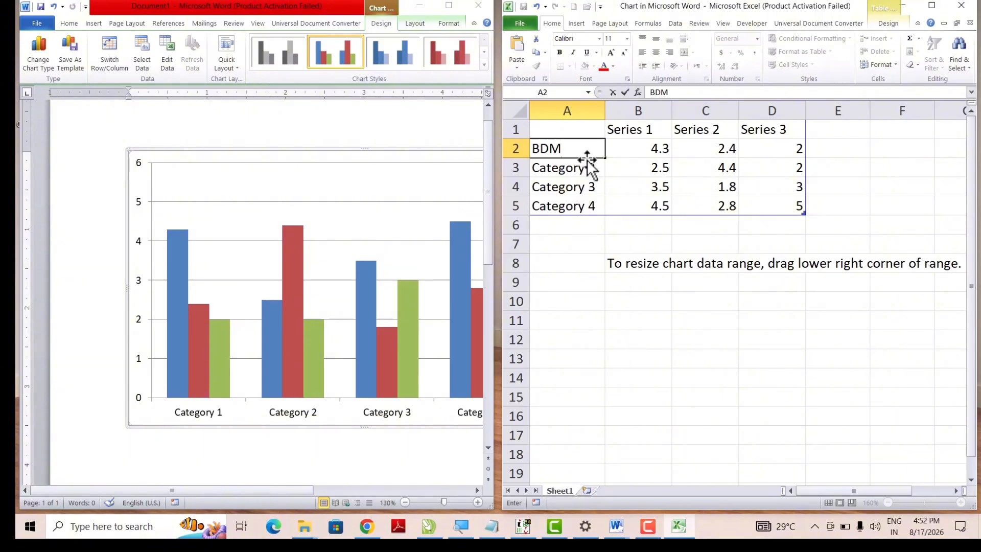
pyautogui.press('Return')
pyautogui.write('D')
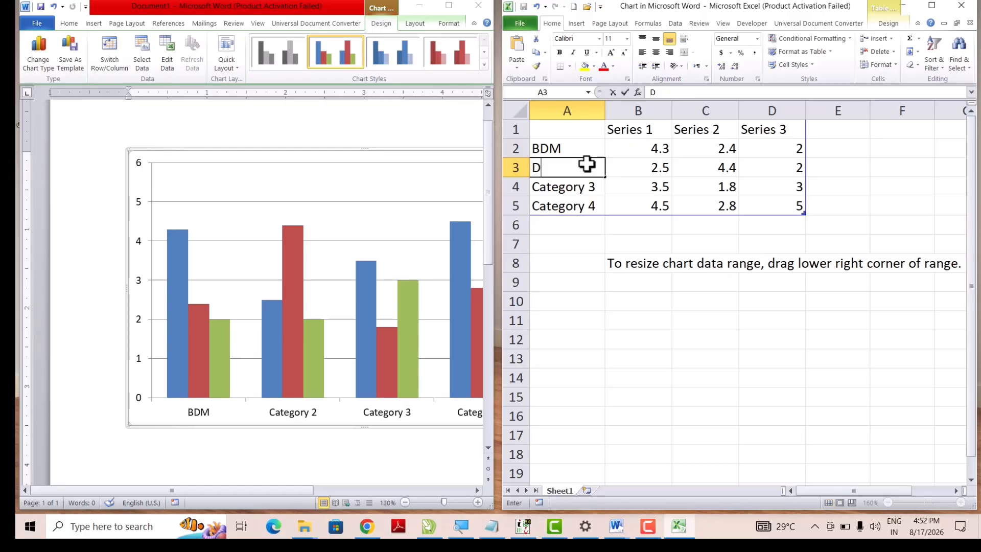
pyautogui.write('EC')
pyautogui.press('Return')
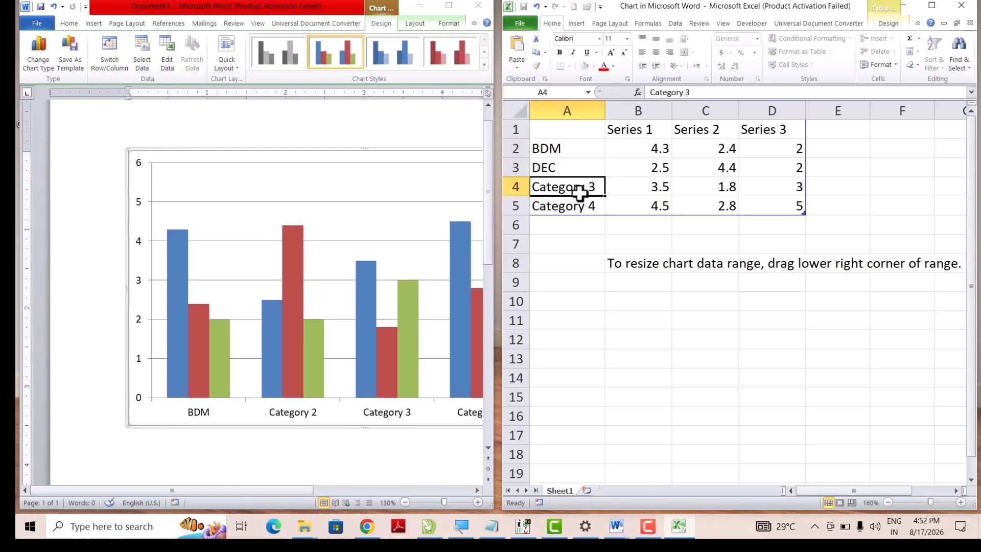
# Rename the third and fourth chart categories in A4 and A5 to ICS and DUS
pyautogui.write('IS')
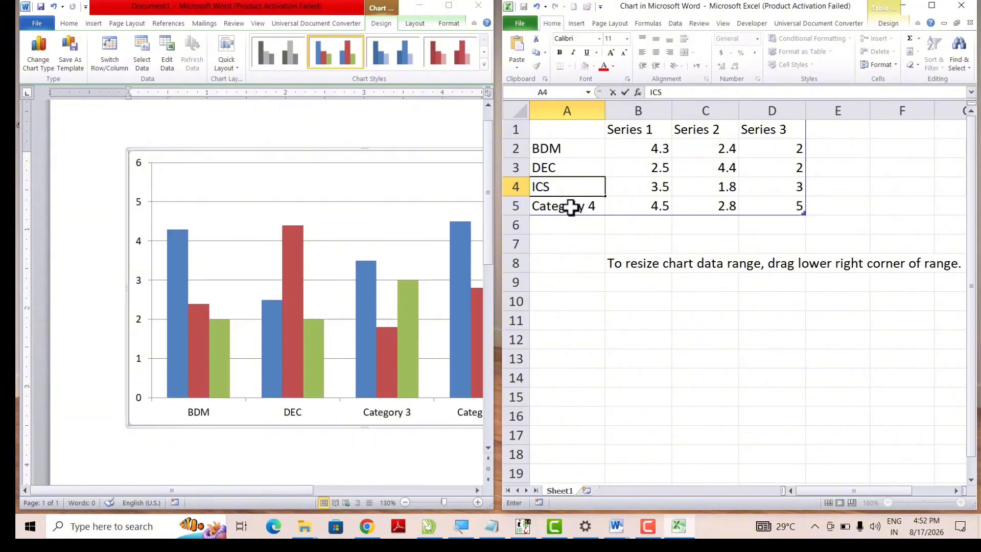
pyautogui.click(572, 207)
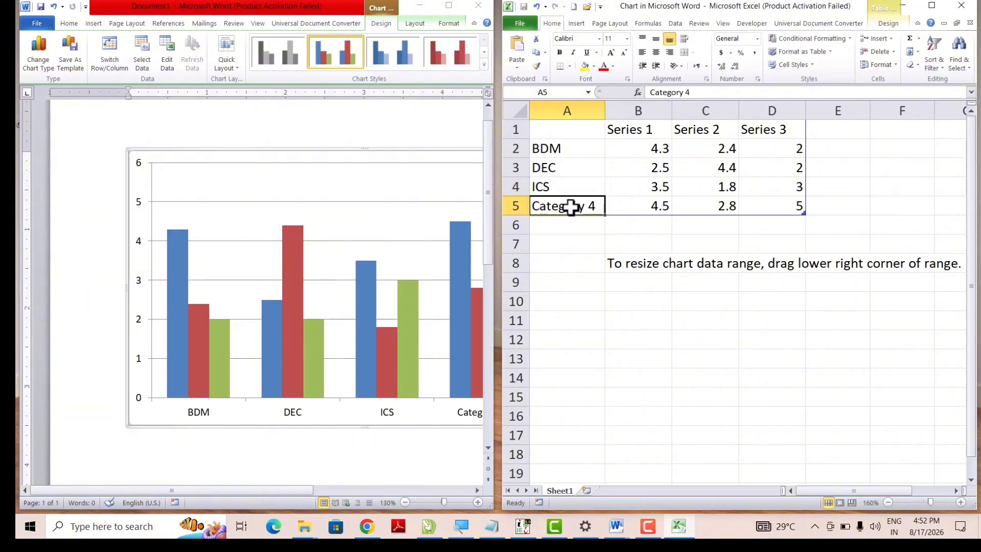
pyautogui.write('DUS')
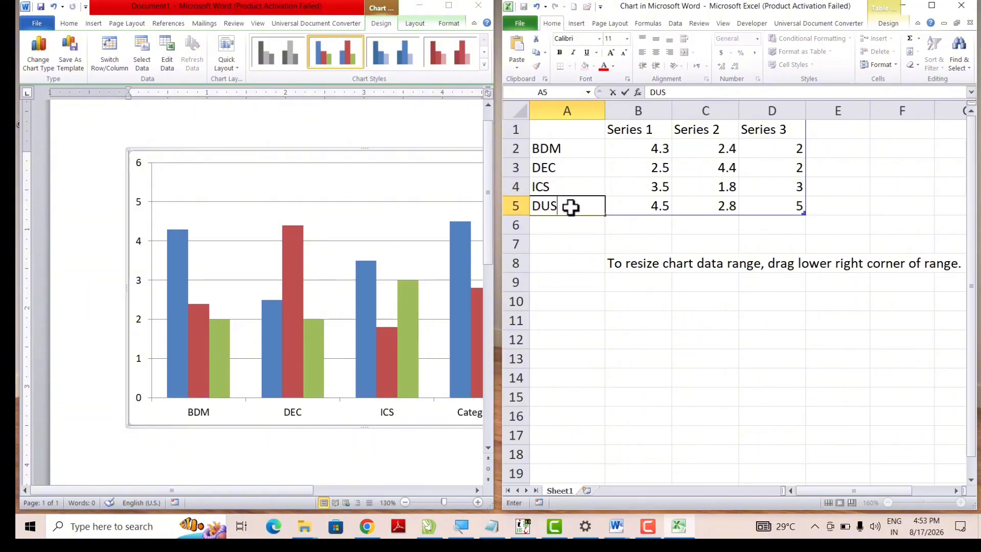
pyautogui.click(573, 149)
# Replace the series headings with 2023 in B1, 2024 in C1 and 2024 in D1
pyautogui.click(644, 130)
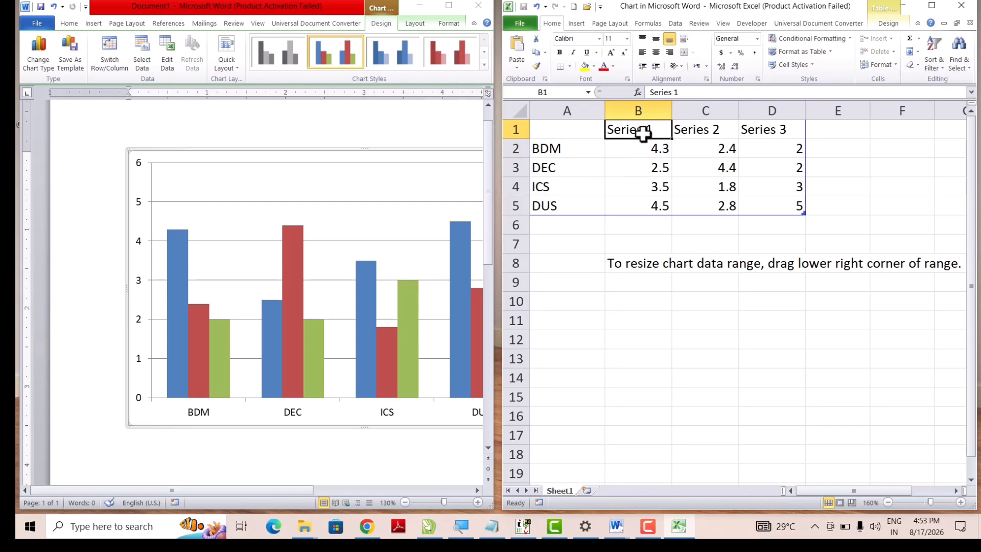
pyautogui.write('2023')
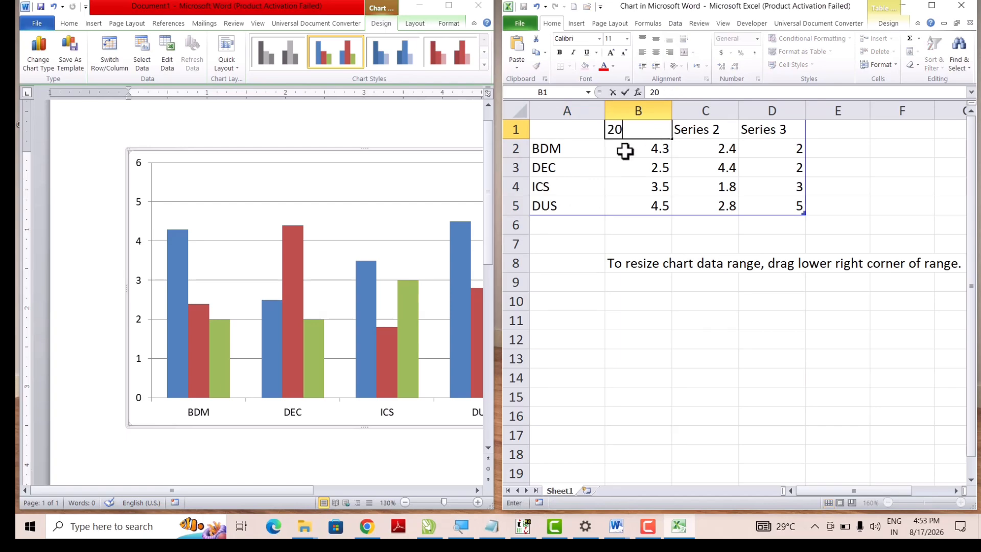
pyautogui.click(709, 129)
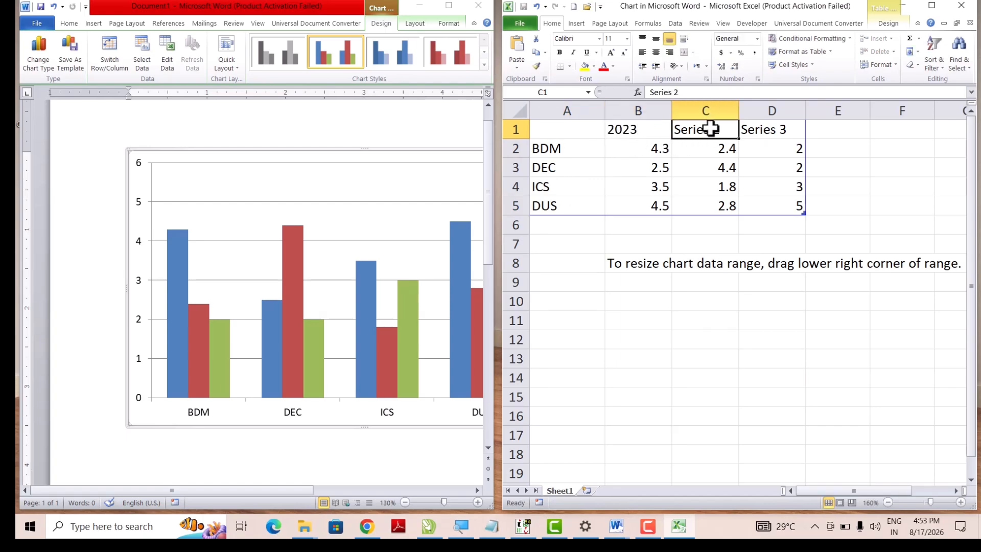
pyautogui.write('2024')
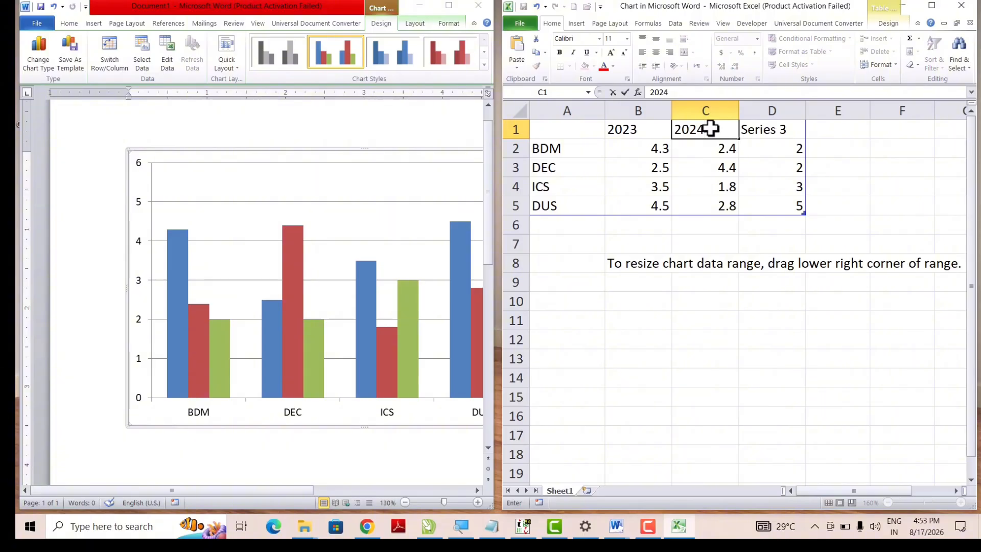
pyautogui.click(761, 129)
pyautogui.write('2024')
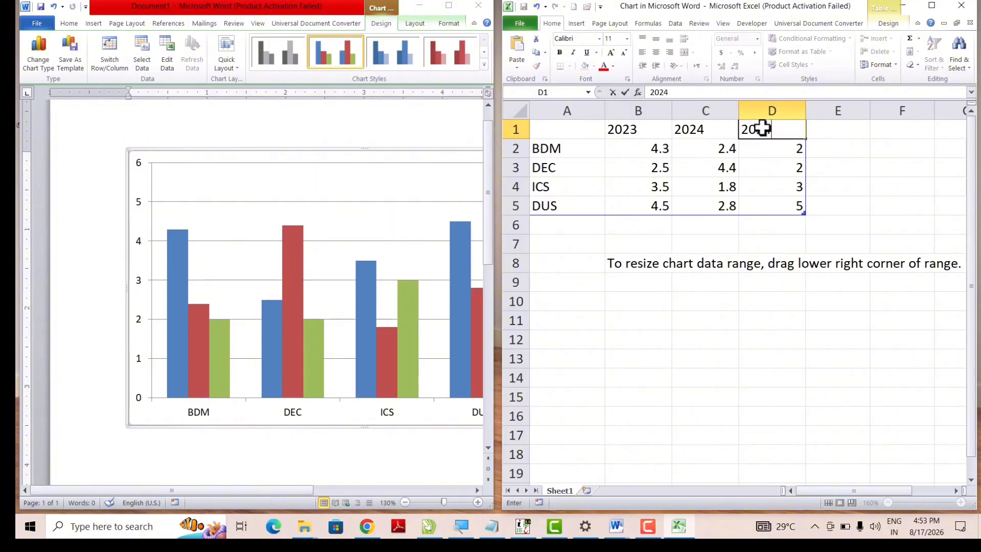
pyautogui.write('2')
pyautogui.click(705, 243)
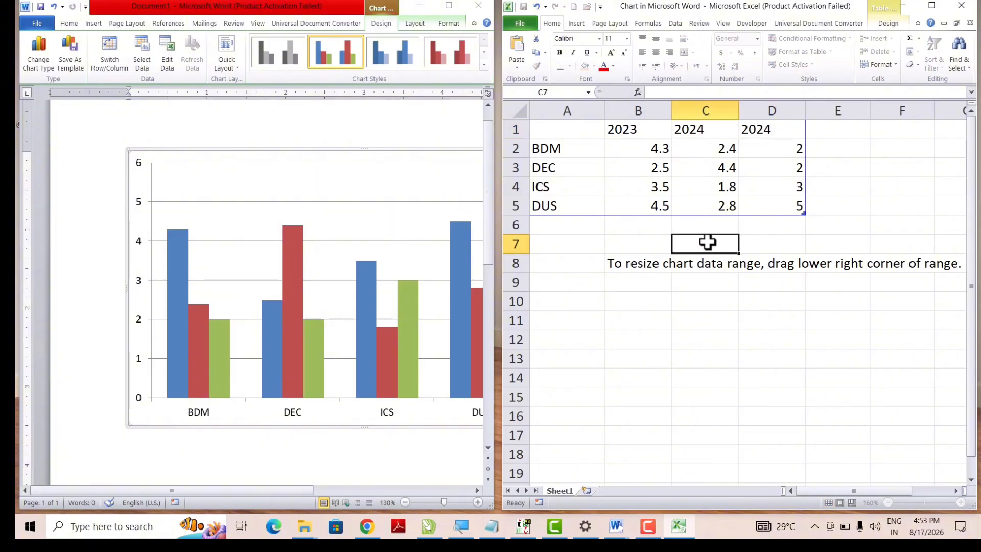
# Fill the 2023 column with 52000 for BDM, 36000 for DEC, 4500 for ICS and 36000 for DUS
pyautogui.click(639, 150)
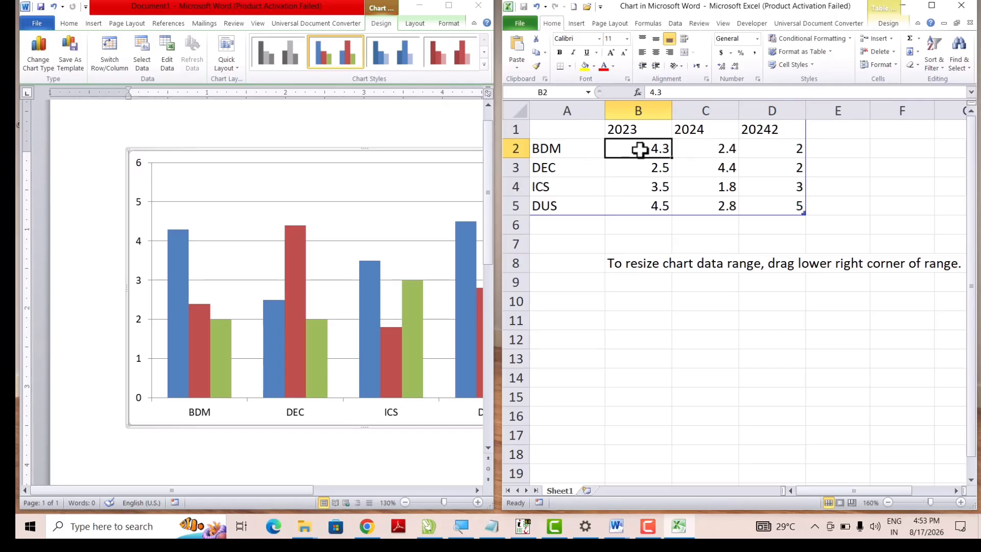
pyautogui.write('52000')
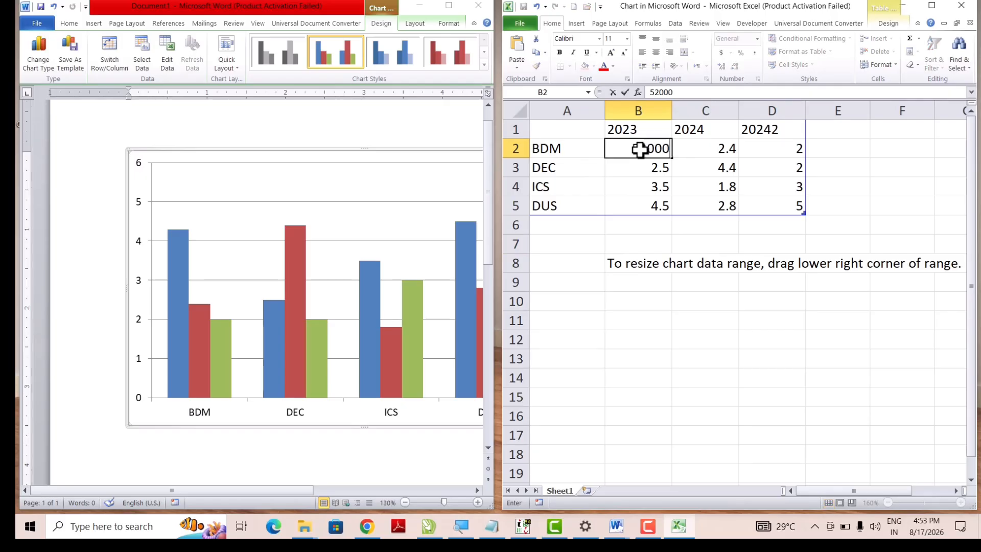
pyautogui.click(643, 168)
pyautogui.write('3')
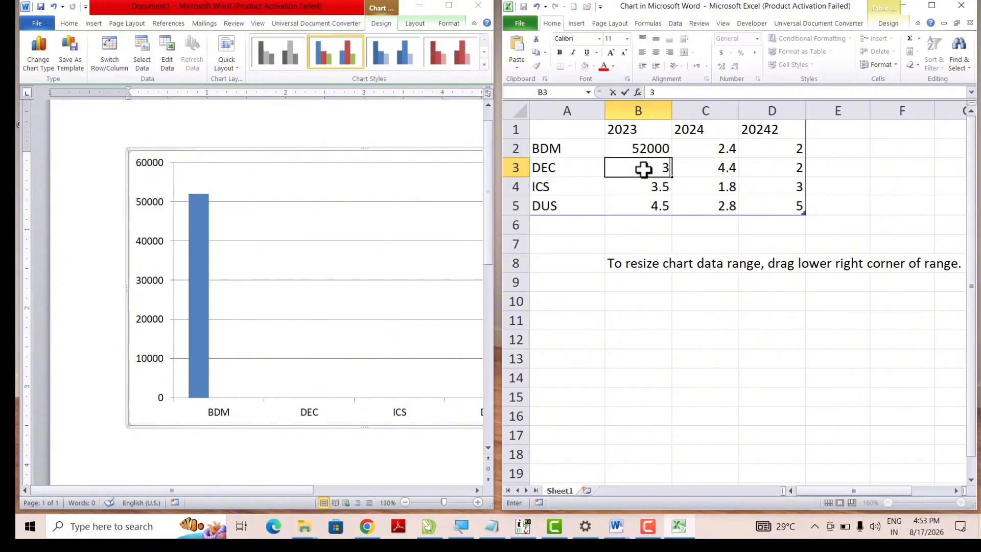
pyautogui.write('6000')
pyautogui.click(638, 189)
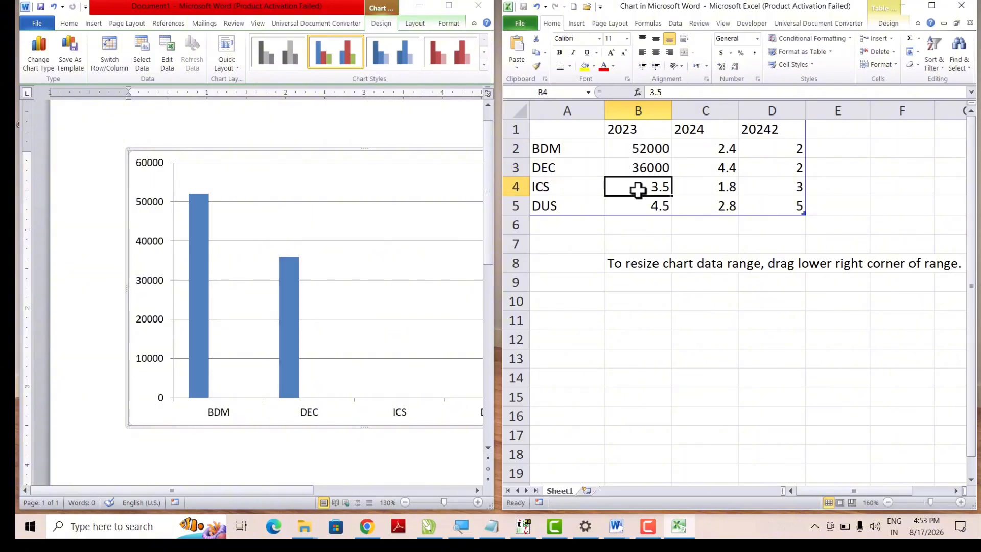
pyautogui.write('4500')
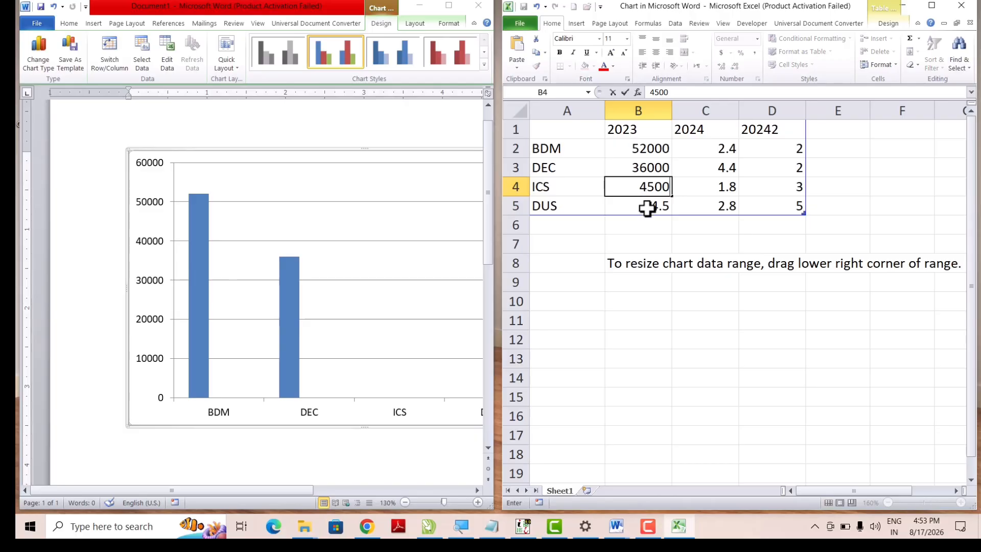
pyautogui.click(647, 209)
pyautogui.write('360')
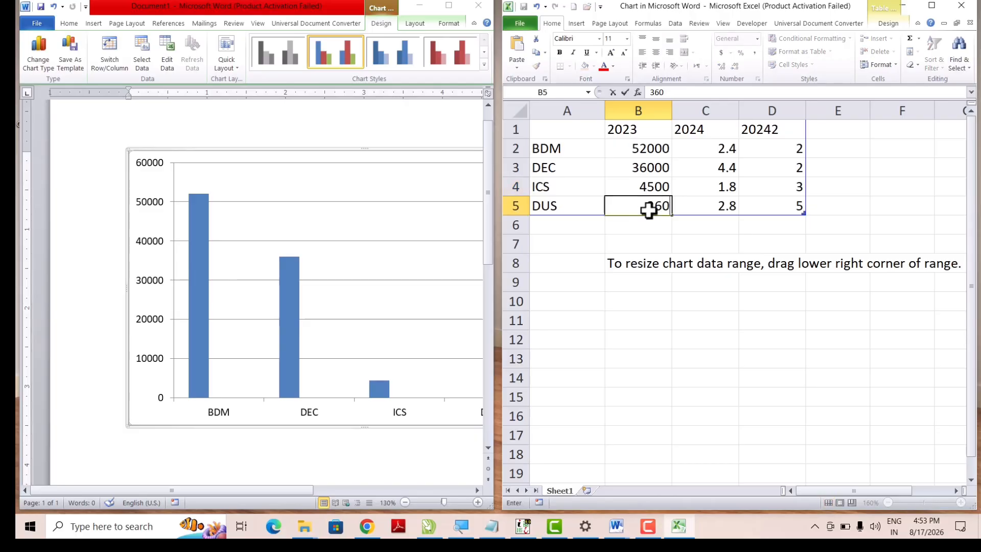
pyautogui.write('00')
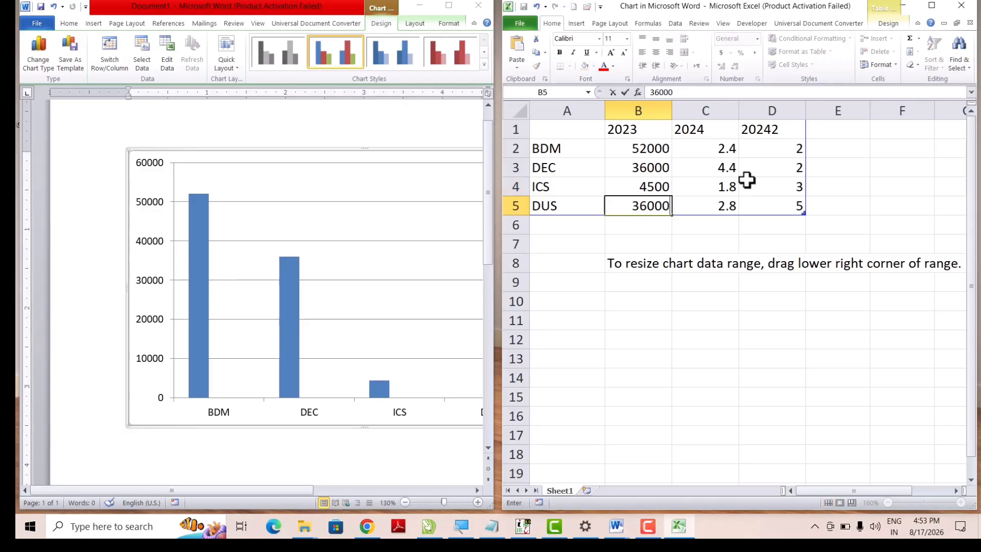
# Fill the 2024 column with 65000 for BDM, 35000 for DEC, 90000 for ICS and 45000 for DUS
pyautogui.click(712, 148)
pyautogui.write('65000')
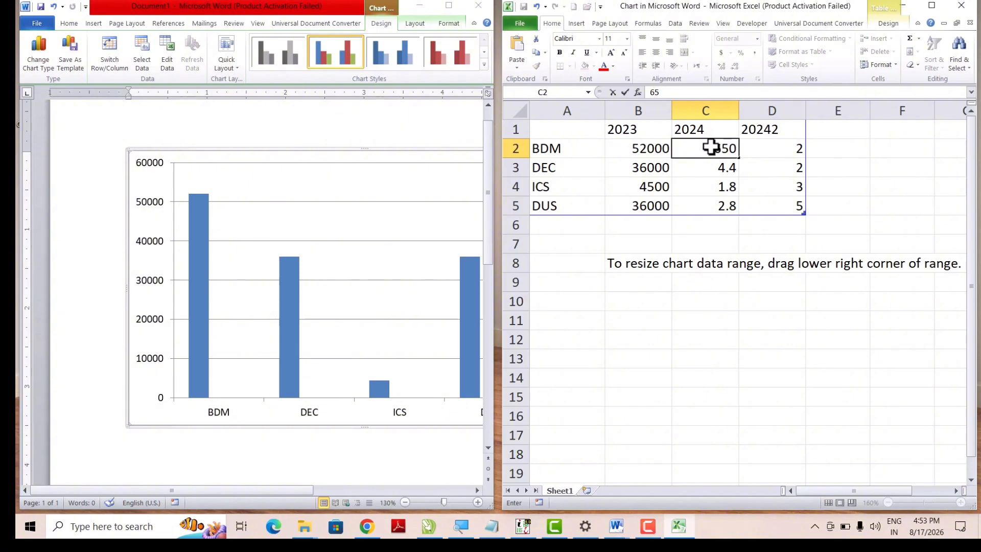
pyautogui.click(721, 168)
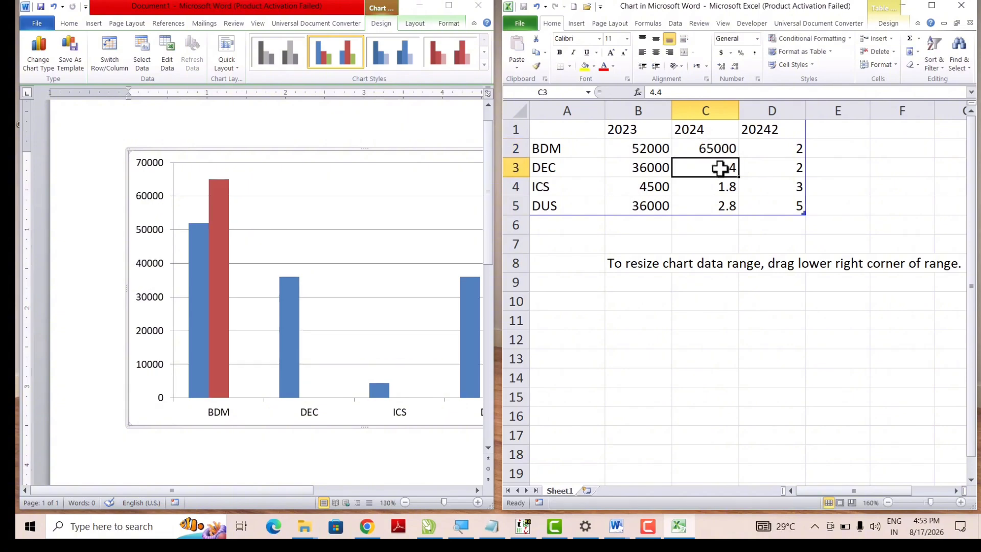
pyautogui.write('35000')
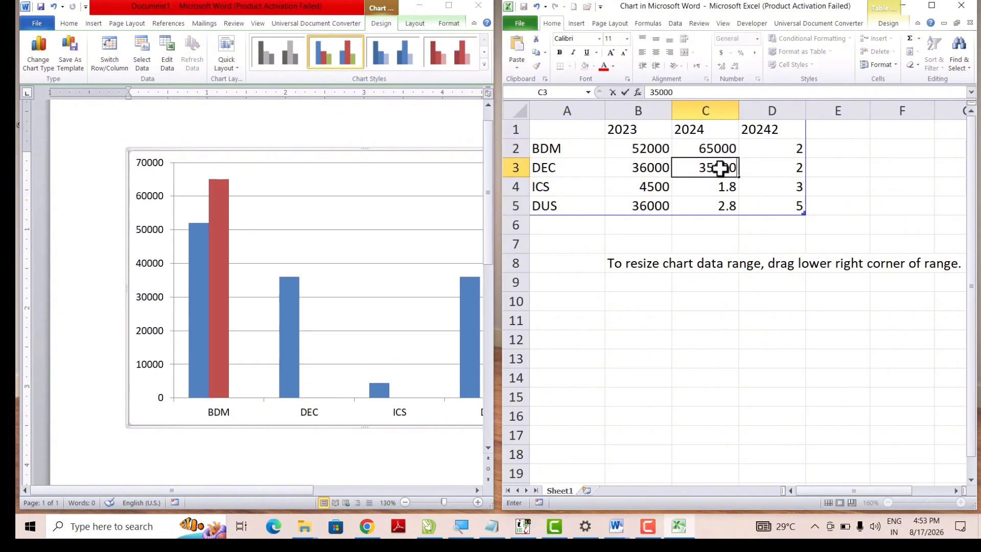
pyautogui.click(721, 186)
pyautogui.write('9000')
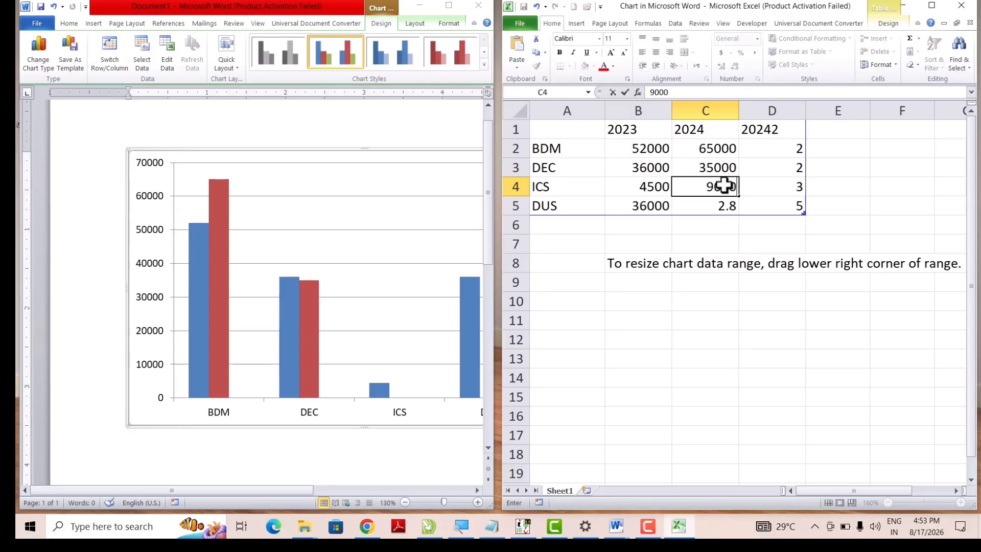
pyautogui.write('0')
pyautogui.click(722, 206)
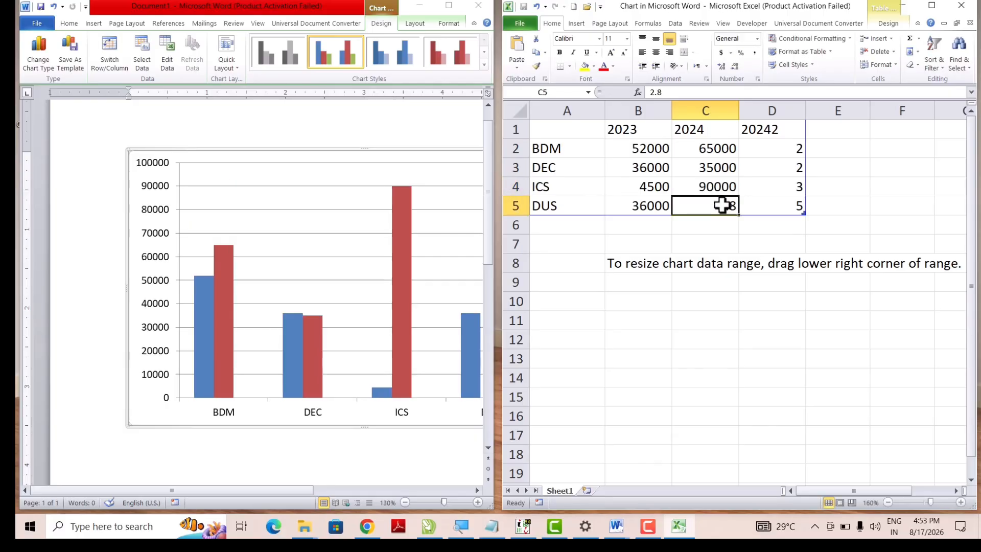
pyautogui.write('45000')
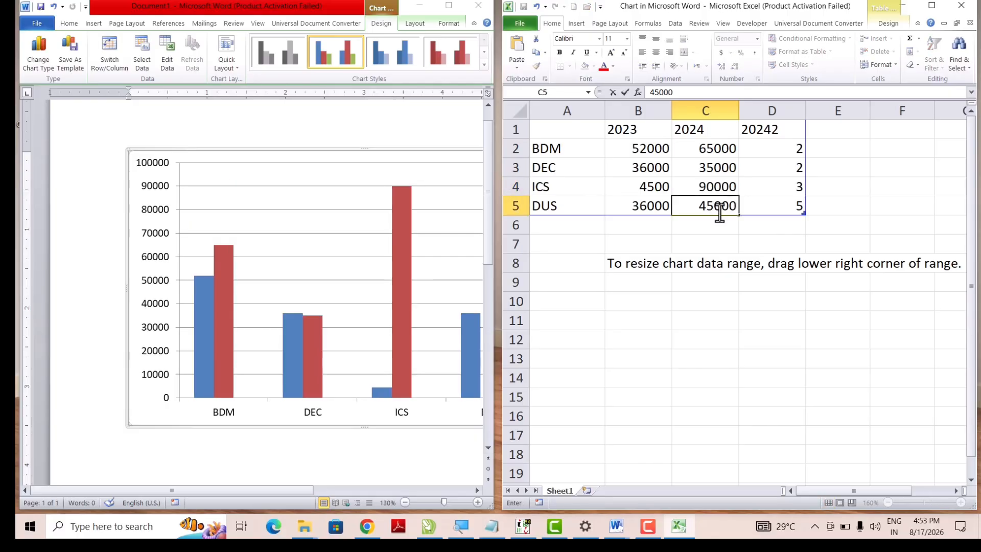
# Change the third series heading in D1 to 2026
pyautogui.click(782, 130)
pyautogui.write('2')
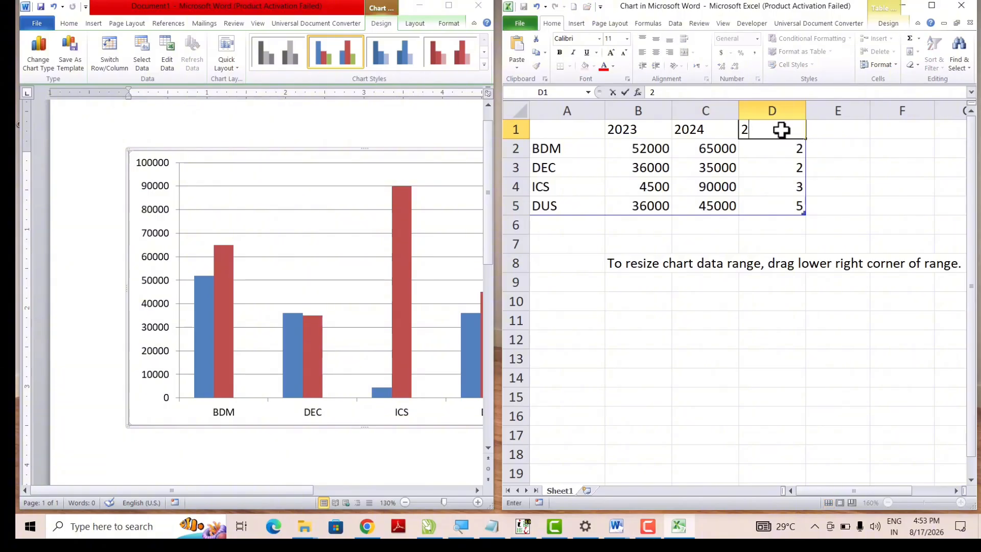
pyautogui.write('026')
# Fill the 2026 column with 30000 for BDM, 65000 for DEC, 75000 for ICS and 12000 for DUS
pyautogui.click(781, 150)
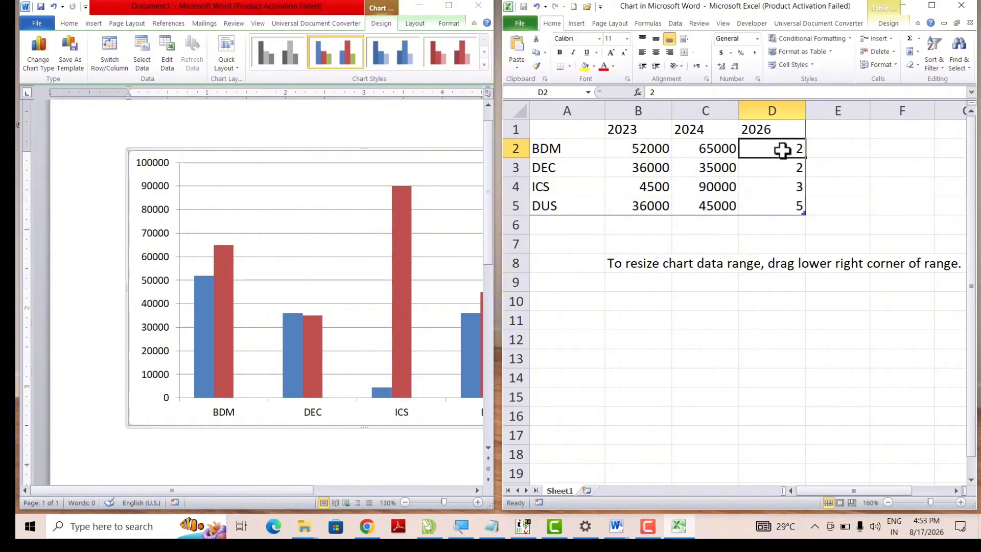
pyautogui.write('30000')
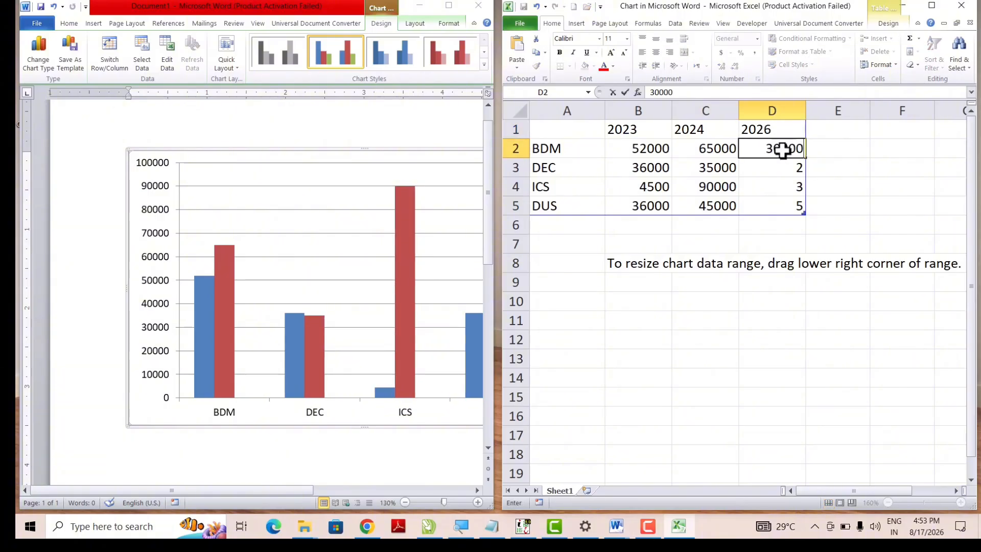
pyautogui.click(782, 167)
pyautogui.write('65000')
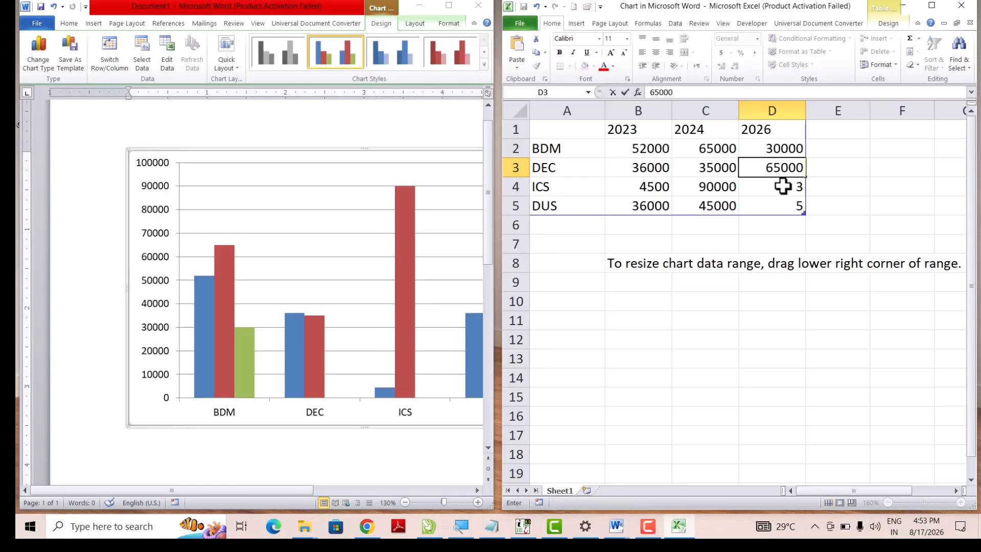
pyautogui.click(782, 186)
pyautogui.write('75000')
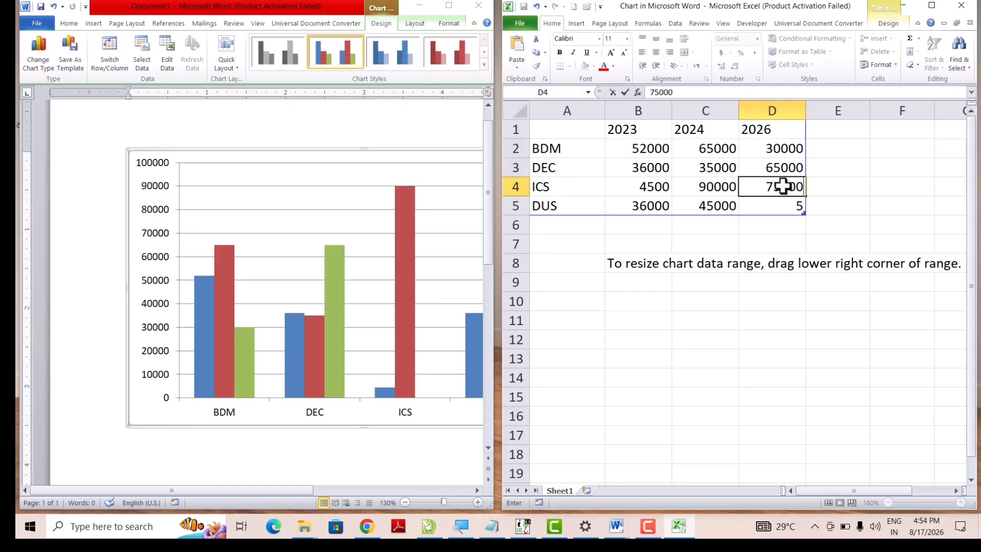
pyautogui.click(784, 209)
pyautogui.write('1')
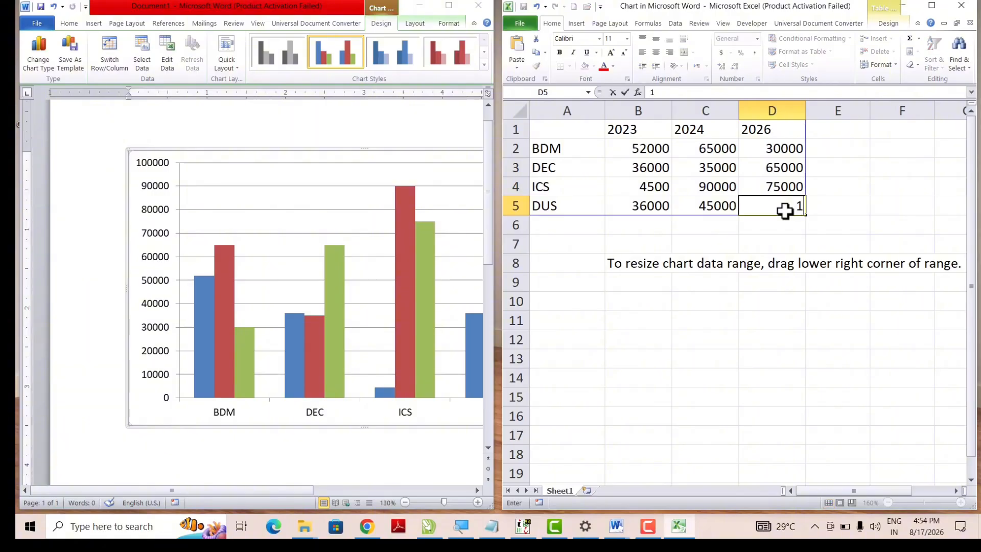
pyautogui.write('2000')
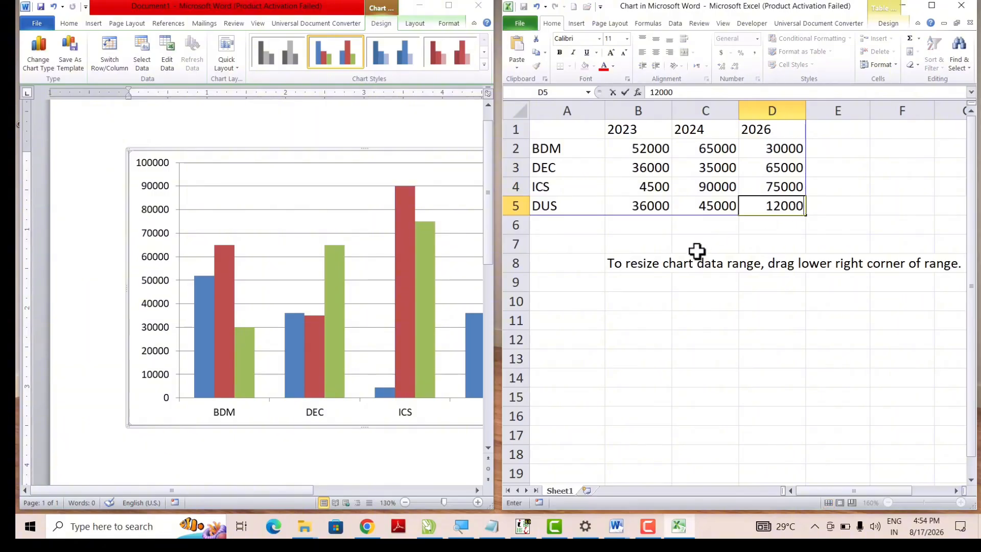
pyautogui.click(586, 239)
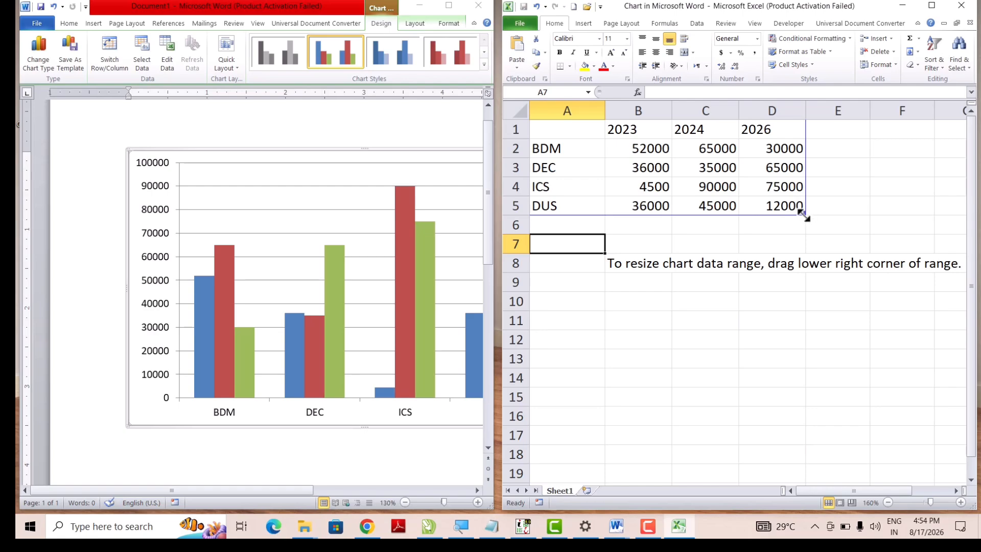
# Extend the chart data range to include row 6, and shrink it back to end at row 5
pyautogui.moveTo(804, 214); pyautogui.dragTo(813, 232)
pyautogui.click(559, 226)
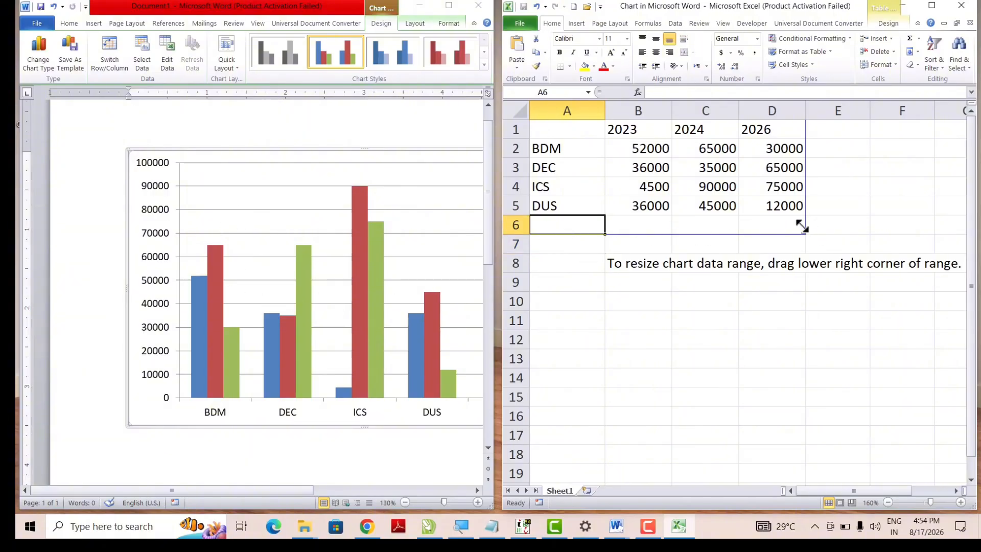
pyautogui.moveTo(803, 233); pyautogui.dragTo(801, 216)
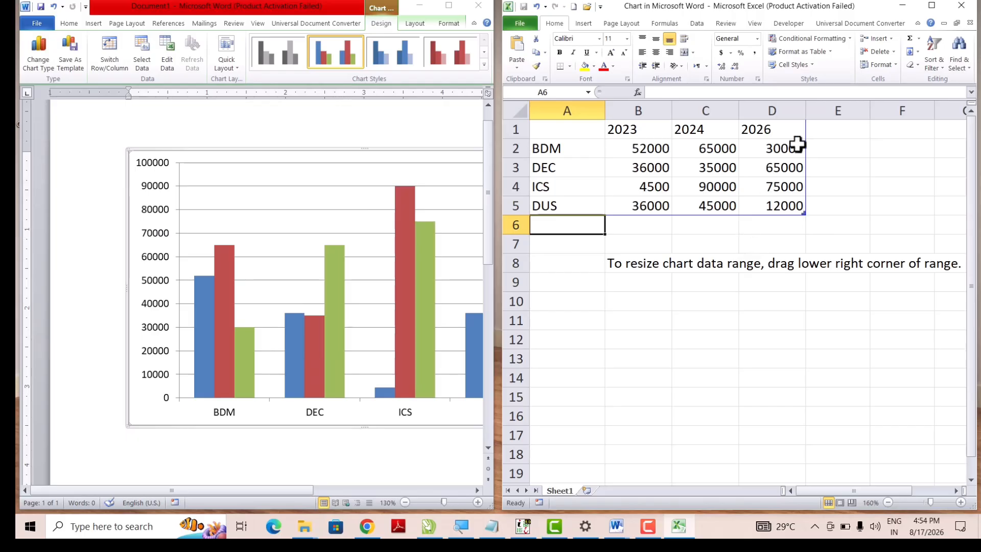
# Close the chart data workbook and try several chart layouts, keeping the one with chart title, vertical axis title and data table
pyautogui.click(970, 6)
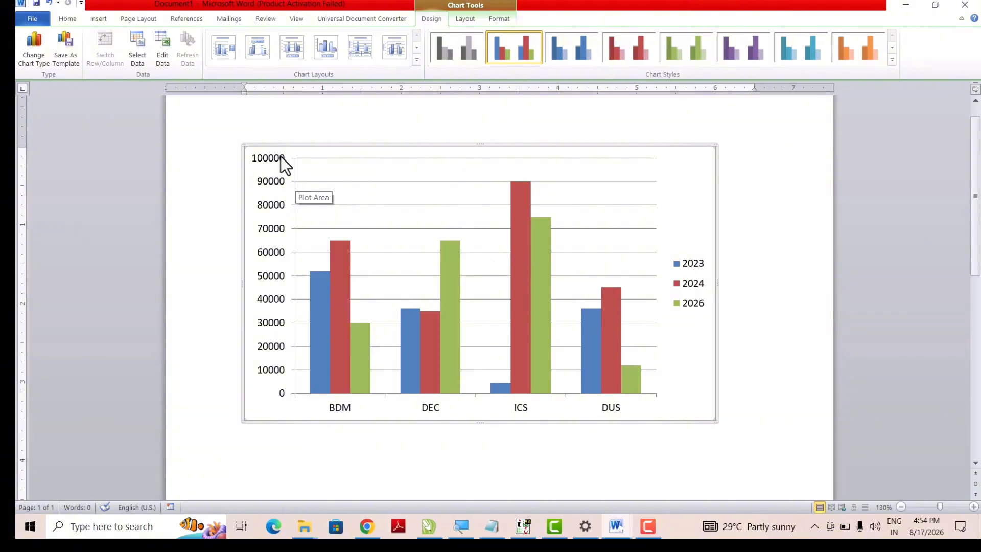
pyautogui.click(263, 51)
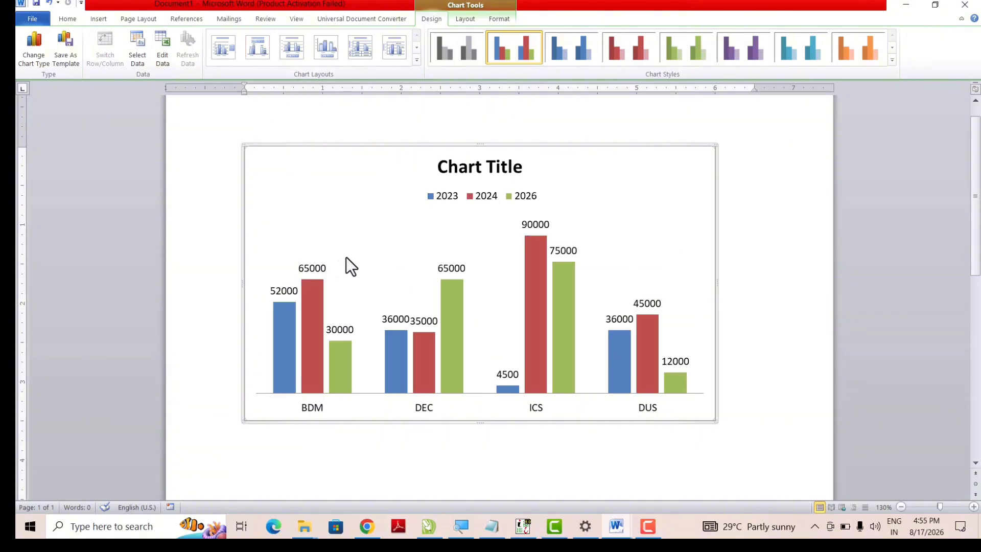
pyautogui.click(293, 50)
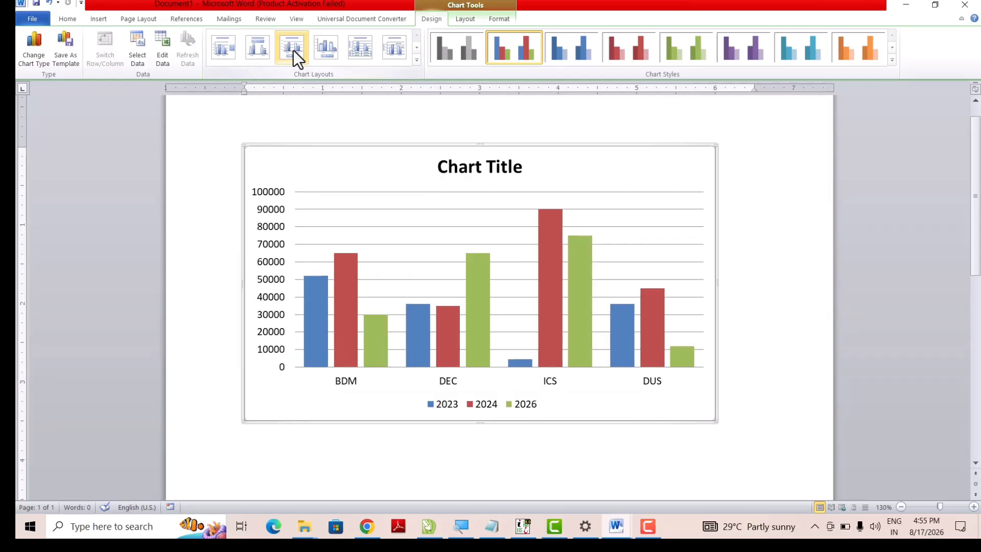
pyautogui.click(338, 50)
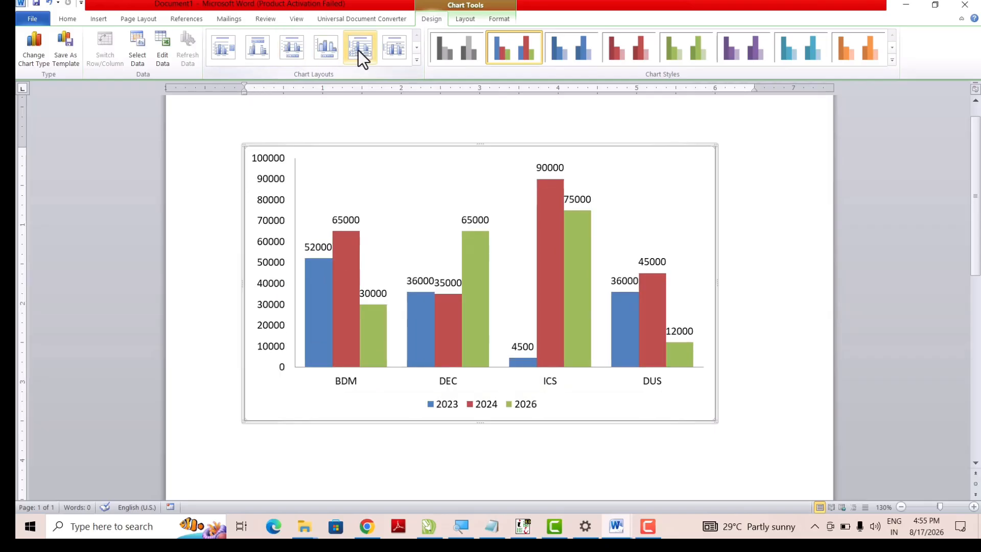
pyautogui.click(360, 50)
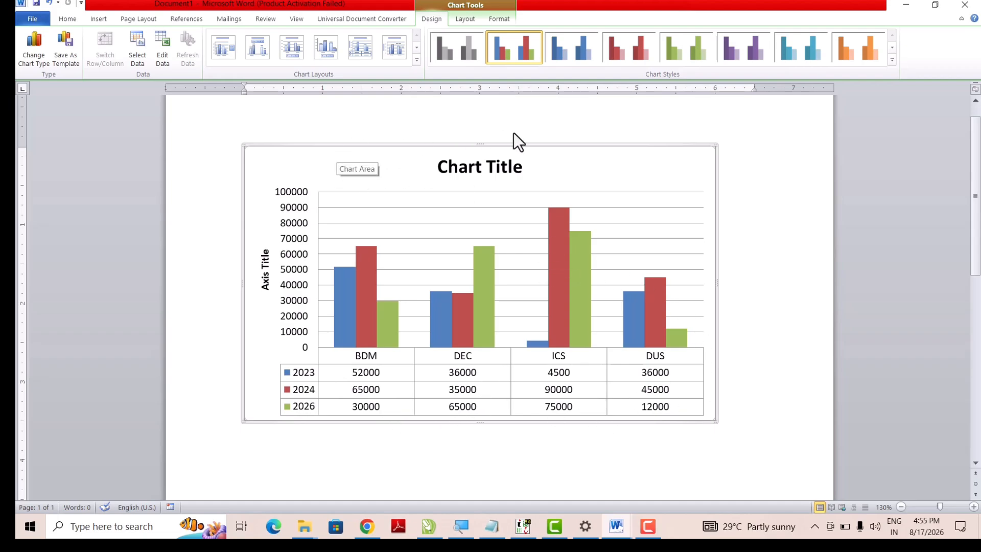
# Try the red, purple, teal and orange chart styles, and return to the flat blue, red and green style
pyautogui.click(636, 50)
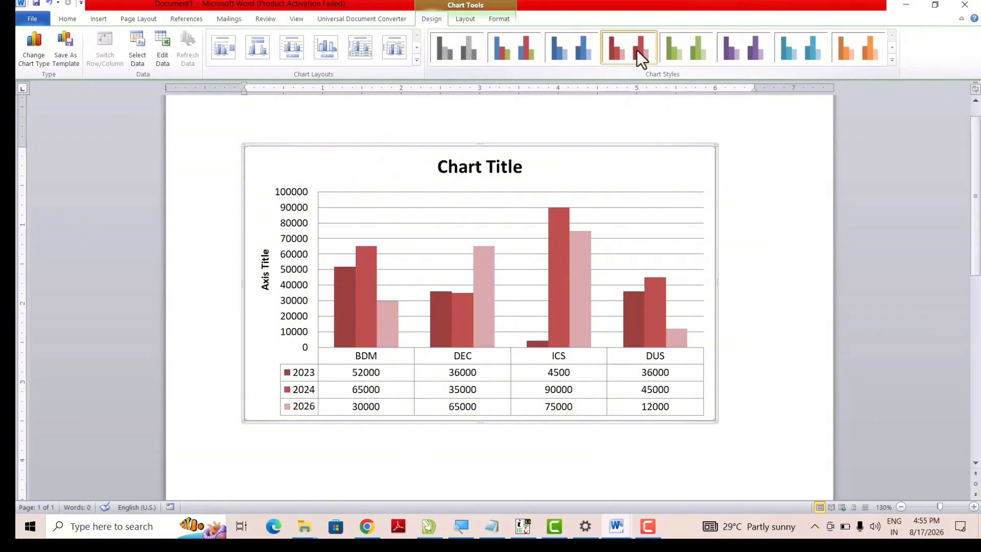
pyautogui.click(740, 51)
pyautogui.click(799, 51)
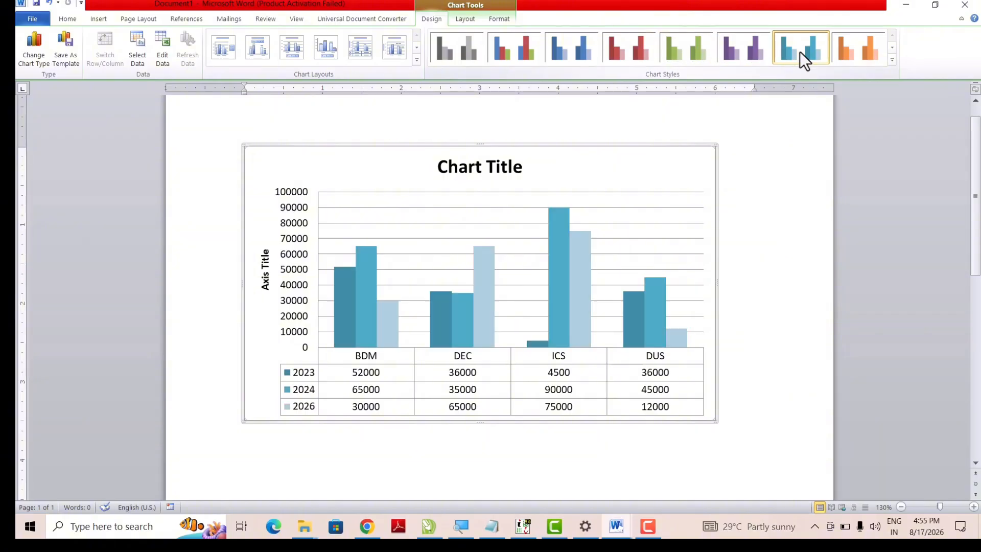
pyautogui.click(869, 50)
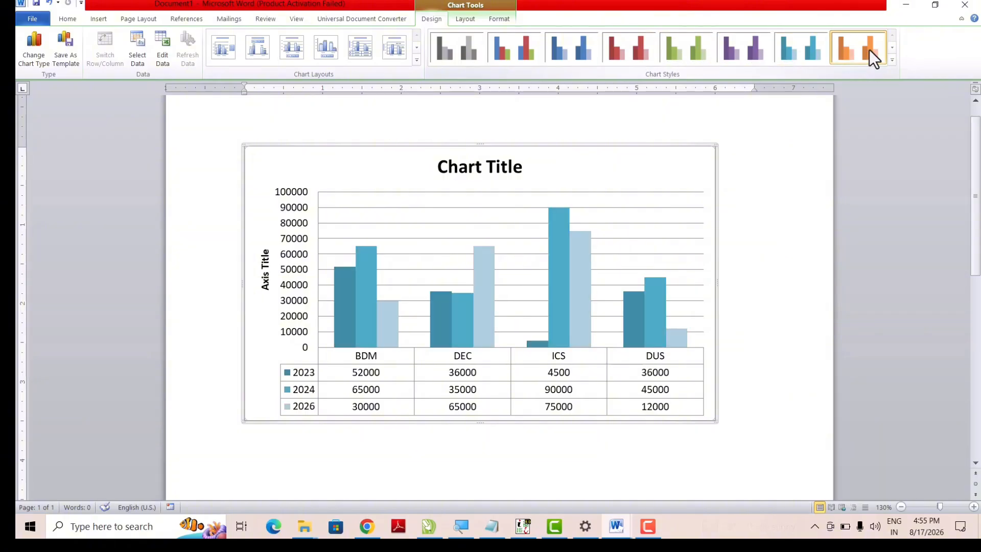
pyautogui.click(513, 51)
# Apply the glossy teal shape style from the last row of styles to the chart area
pyautogui.click(499, 20)
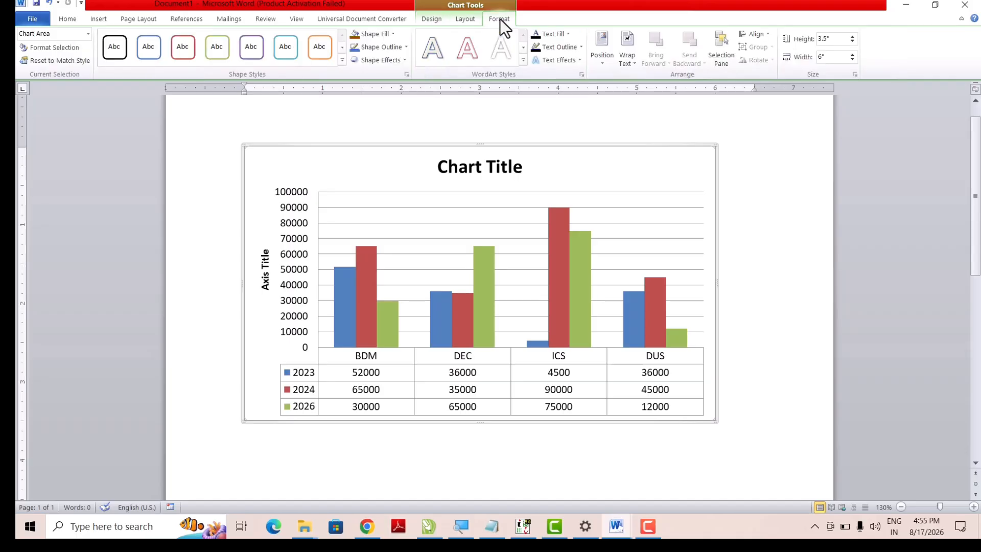
pyautogui.click(432, 19)
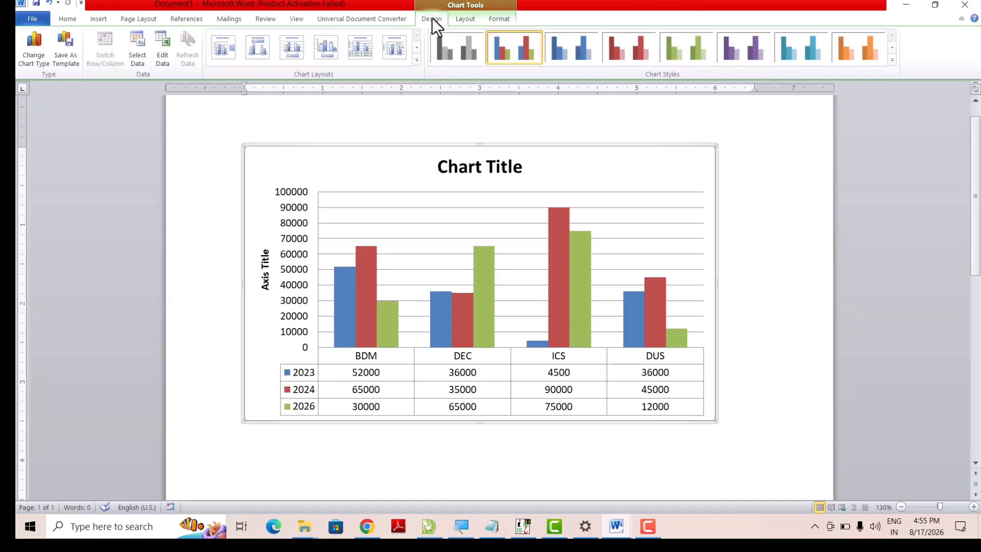
pyautogui.click(462, 22)
pyautogui.click(505, 19)
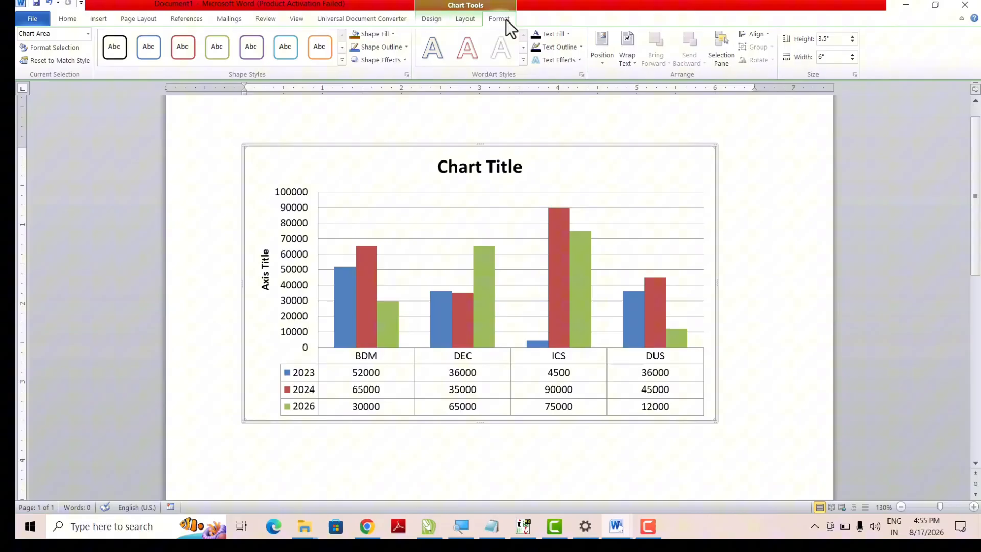
pyautogui.click(341, 62)
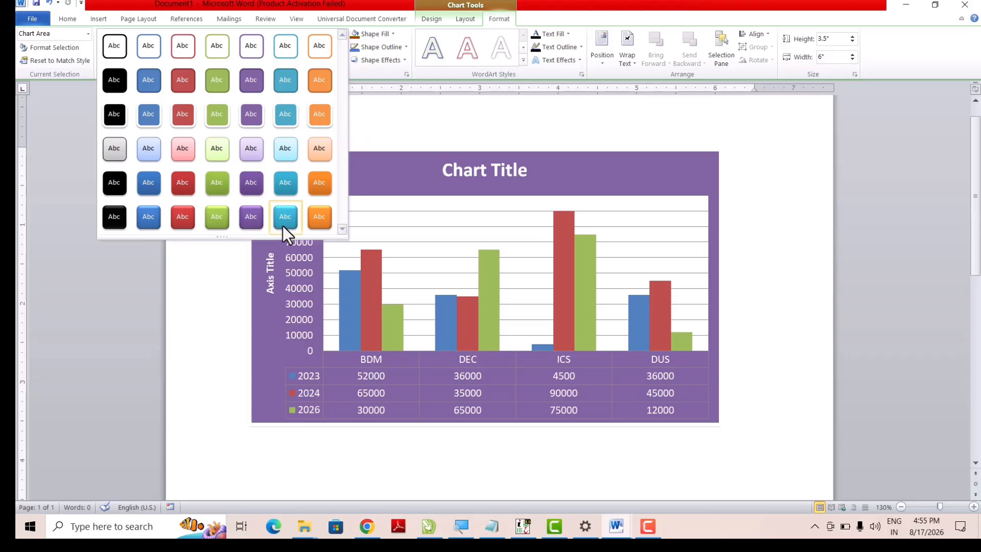
pyautogui.click(284, 222)
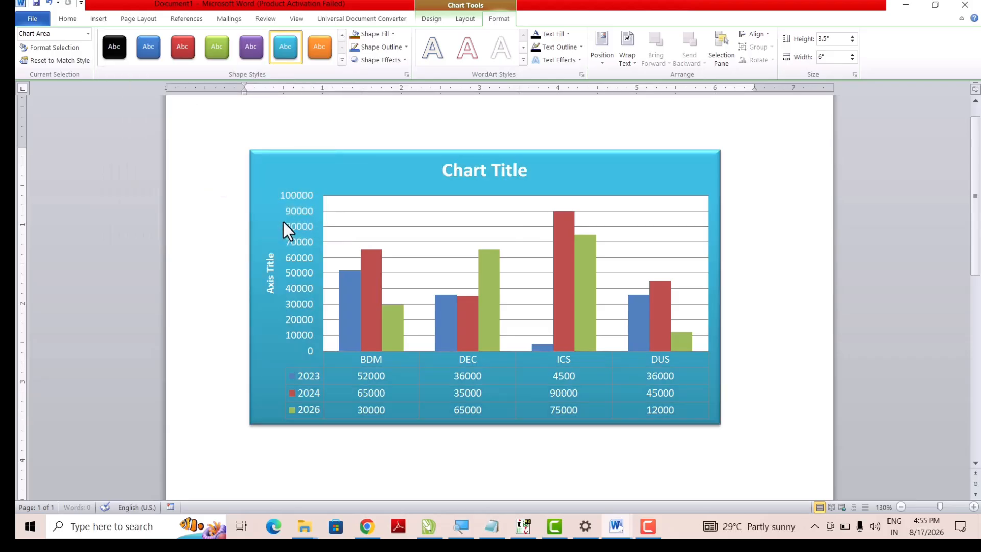
# Apply the multicolour chart style with a black background and bevelled columns to the chart
pyautogui.click(472, 19)
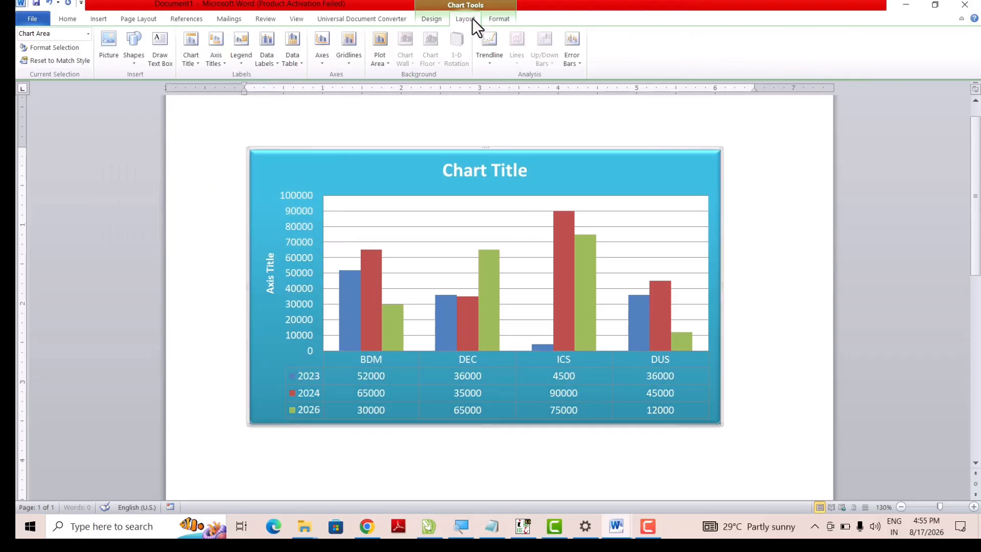
pyautogui.click(441, 21)
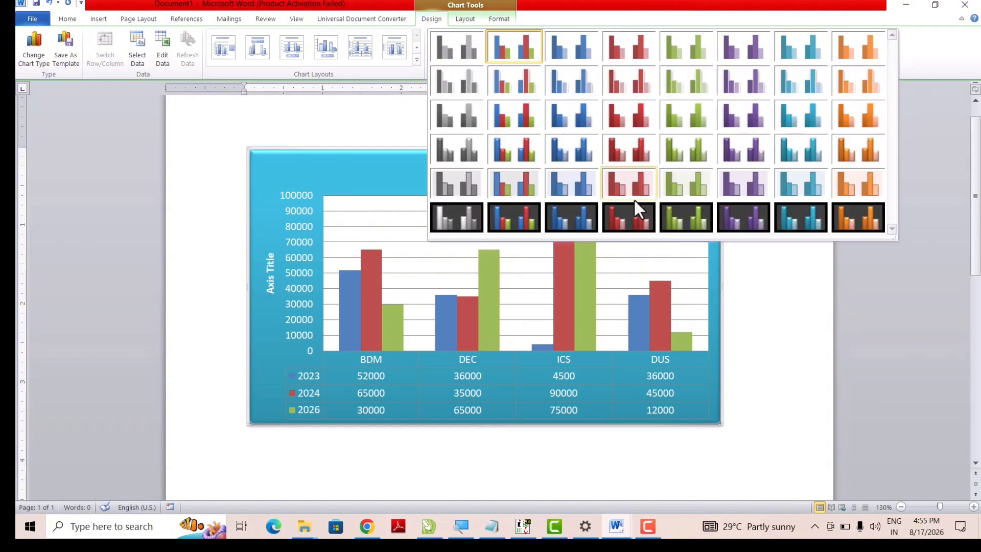
pyautogui.click(526, 219)
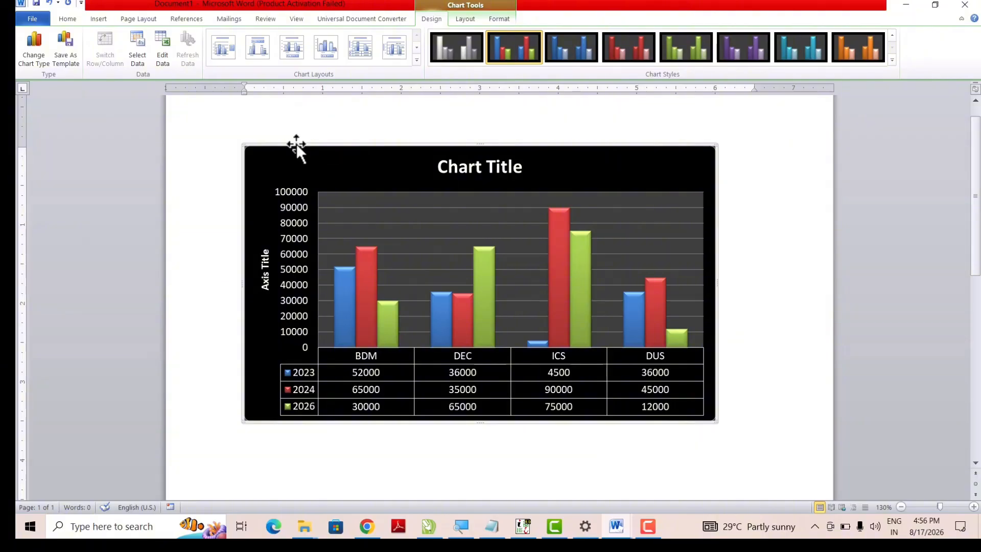
# Delete the chart and insert a screen clipping of the desktop area with the icon columns, from This PC down to Microsoft Excel 2010
pyautogui.press('Delete')
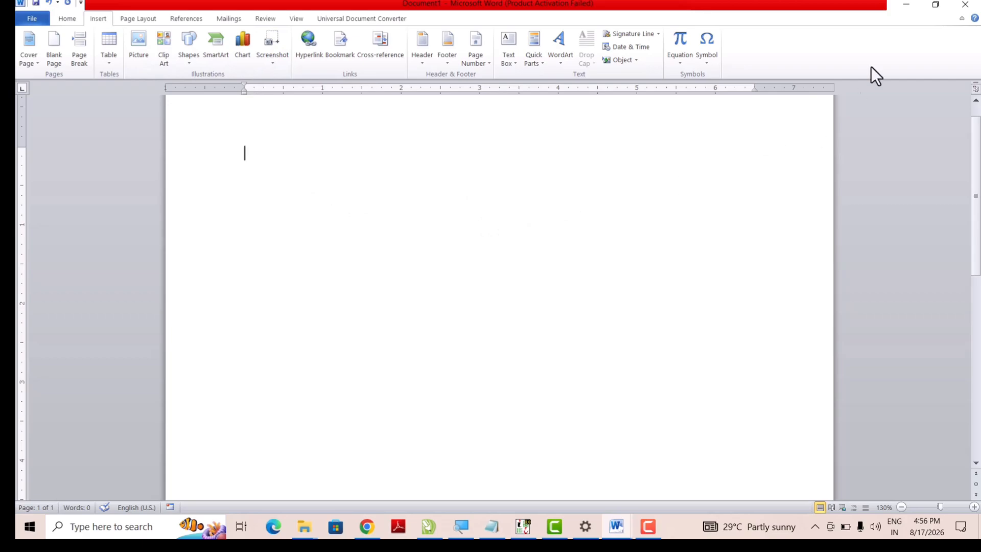
pyautogui.click(913, 6)
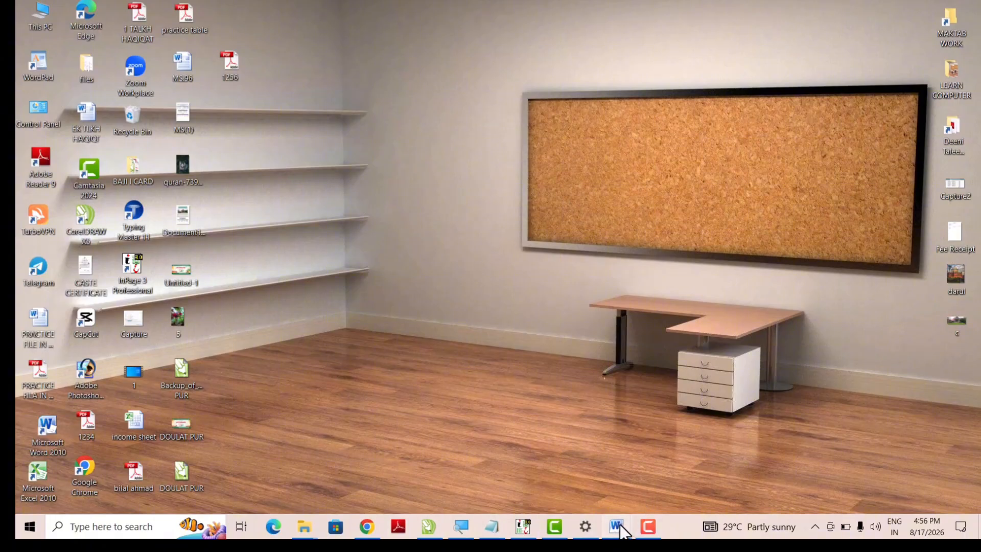
pyautogui.moveTo(623, 531)
pyautogui.click(567, 491)
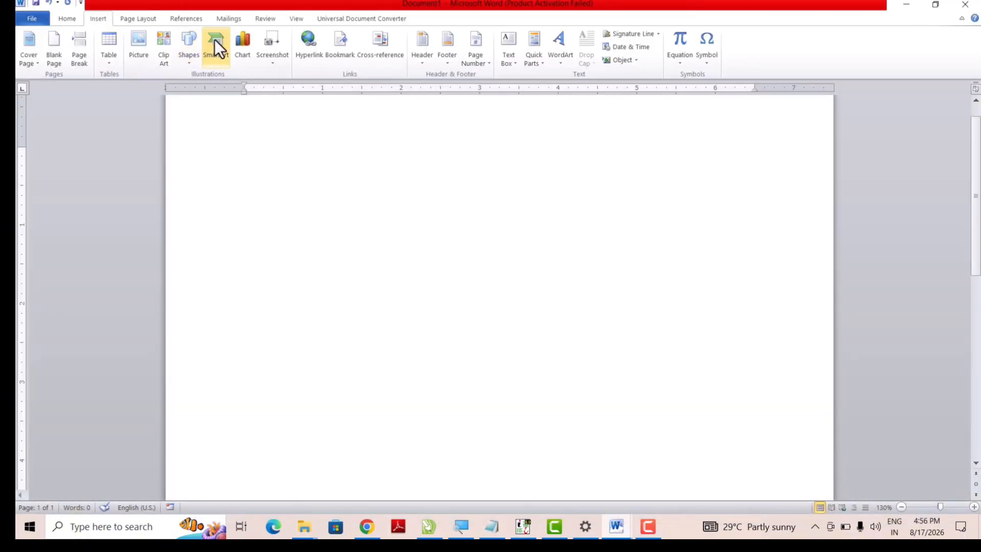
pyautogui.click(270, 49)
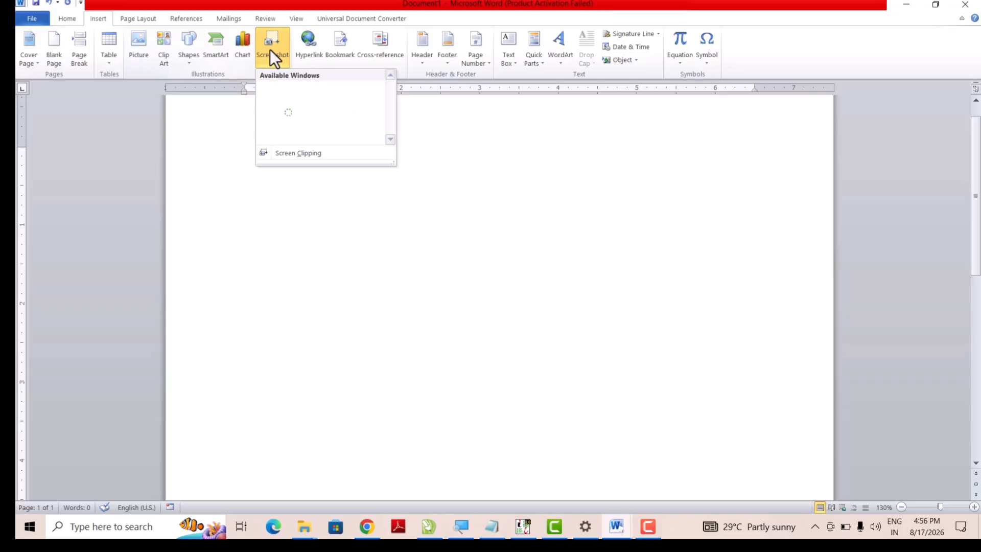
pyautogui.click(317, 154)
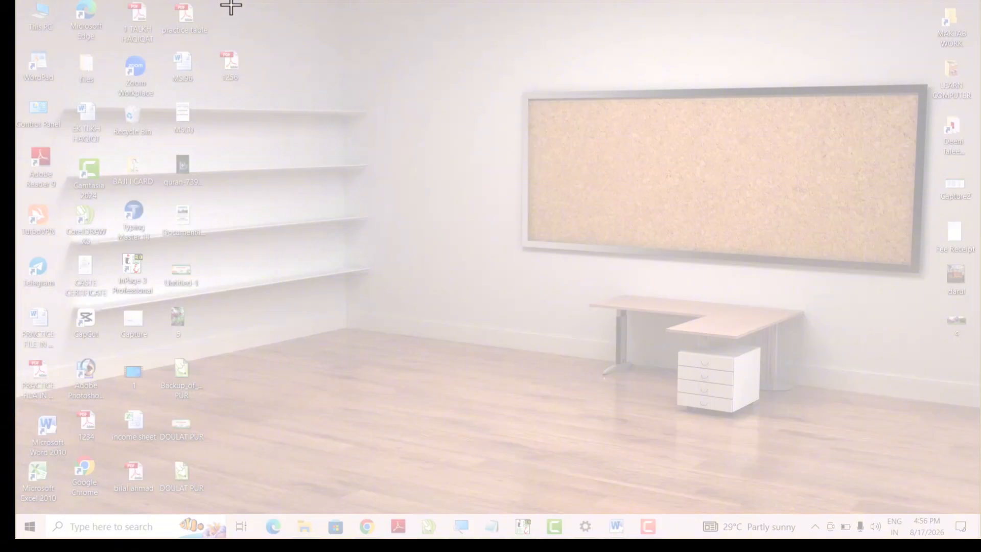
pyautogui.moveTo(257, 4); pyautogui.dragTo(19, 509)
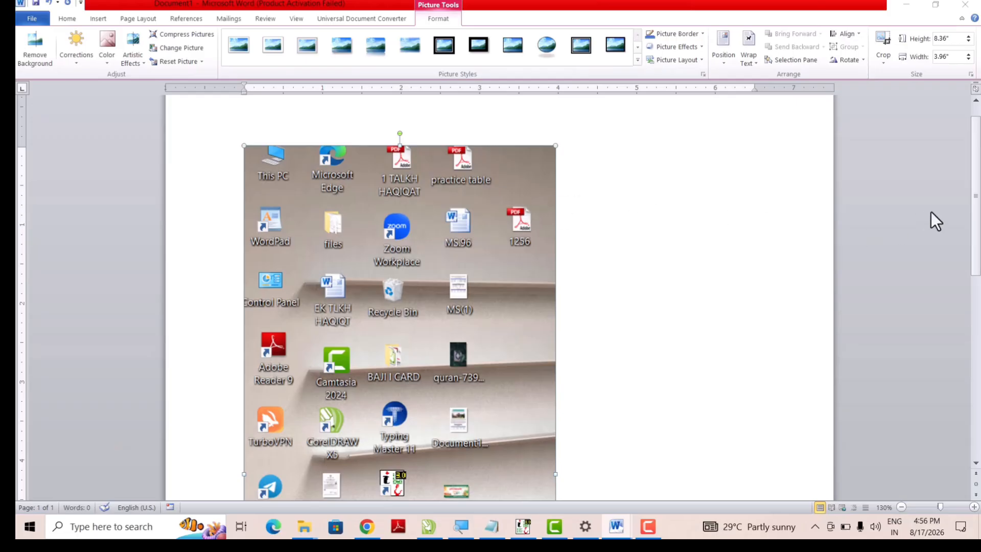
# Set the text wrapping of the inserted screen clipping to Tight, with the page at 90% zoom
pyautogui.moveTo(976, 213)
pyautogui.mouseDown()
pyautogui.moveTo(976, 248)
pyautogui.moveTo(976, 229)
pyautogui.mouseUp()
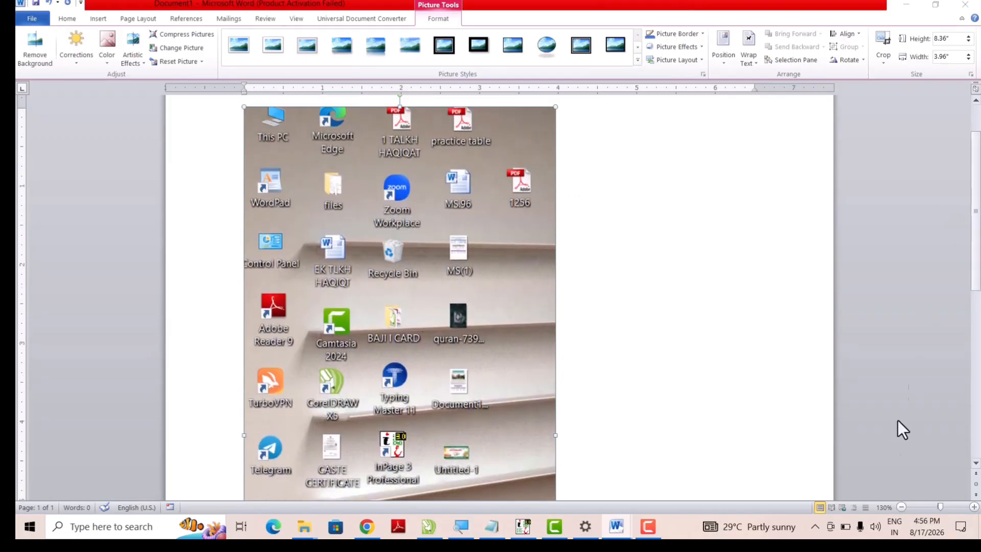
pyautogui.click(900, 508)
pyautogui.click(900, 508)
pyautogui.click(900, 508)
pyautogui.click(900, 508)
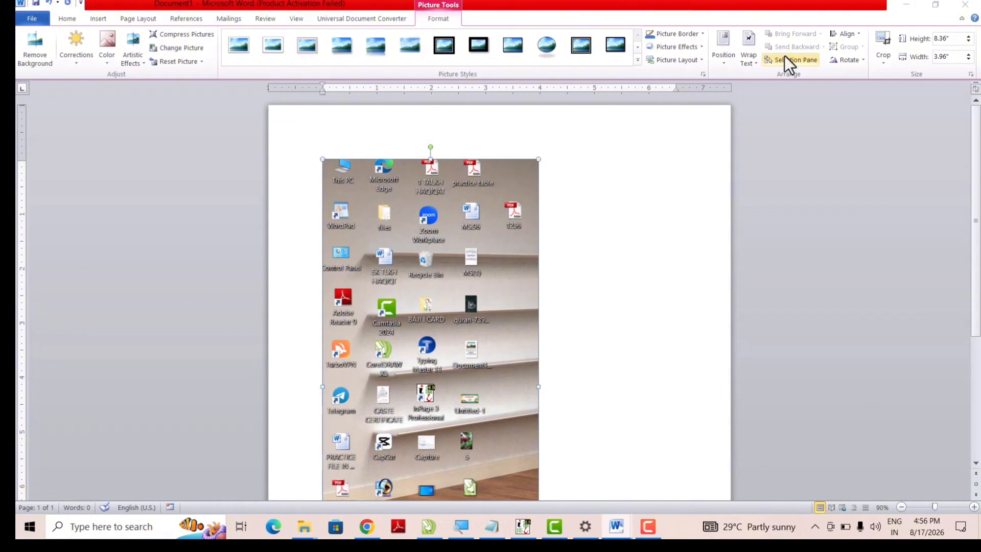
pyautogui.click(753, 47)
pyautogui.click(758, 106)
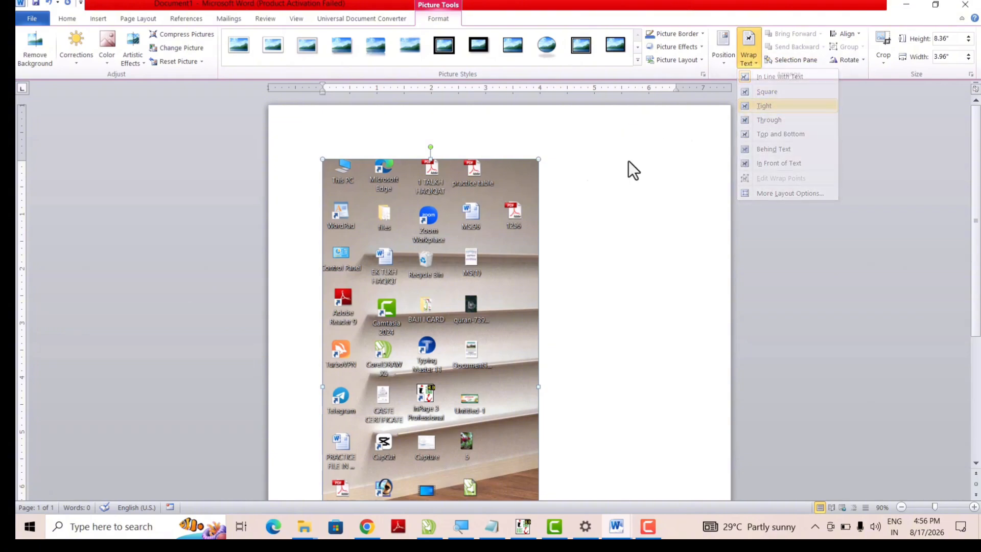
# Shrink the screen clipping to about 6.31" high by 2.99" wide and move it to the upper middle of the page
pyautogui.moveTo(538, 159); pyautogui.dragTo(484, 271)
pyautogui.moveTo(423, 335); pyautogui.dragTo(465, 188)
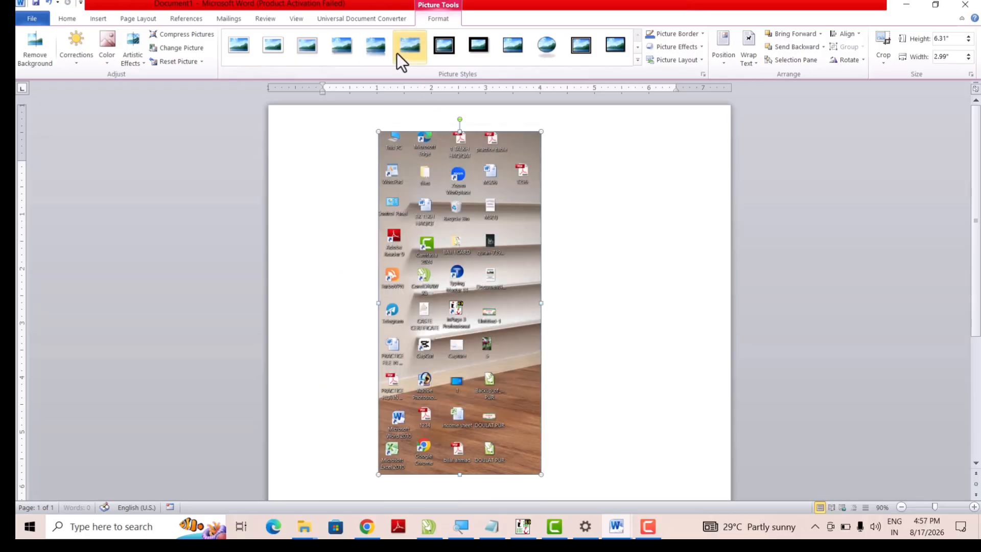
# Try picture styles on the screen clipping and keep the one with the white matte frame
pyautogui.click(366, 51)
pyautogui.click(268, 53)
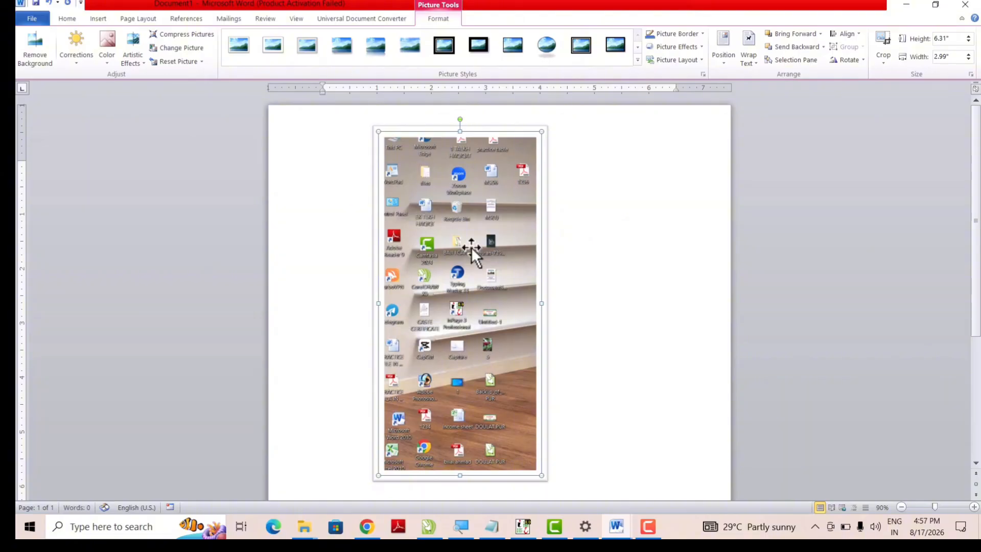
# Delete the framed screen clipping from the page
pyautogui.click(87, 17)
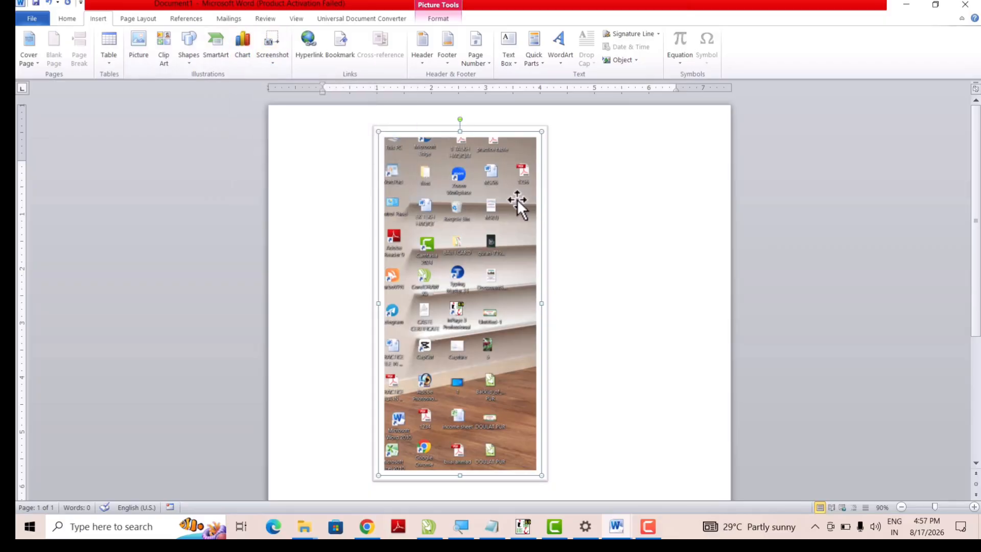
pyautogui.press('Delete')
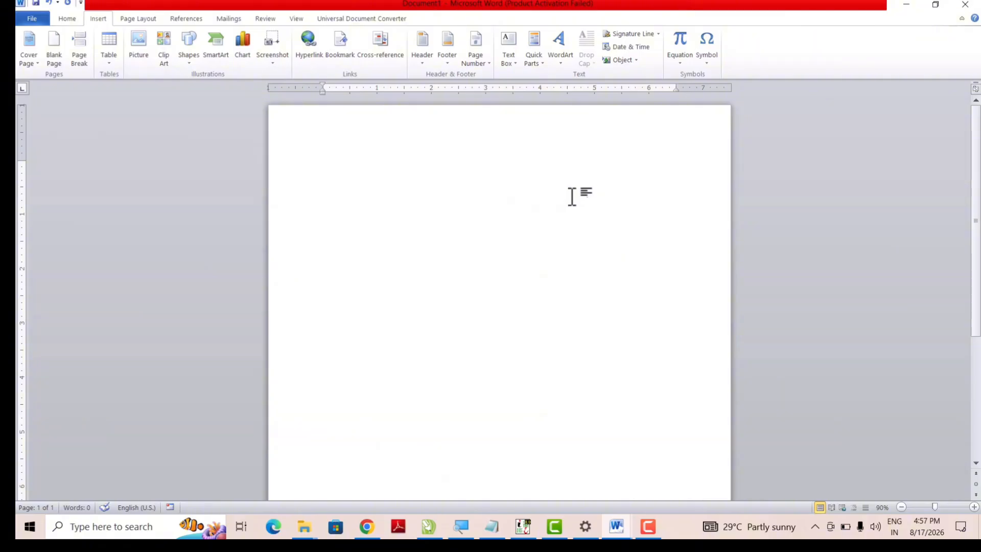
pyautogui.click(649, 533)
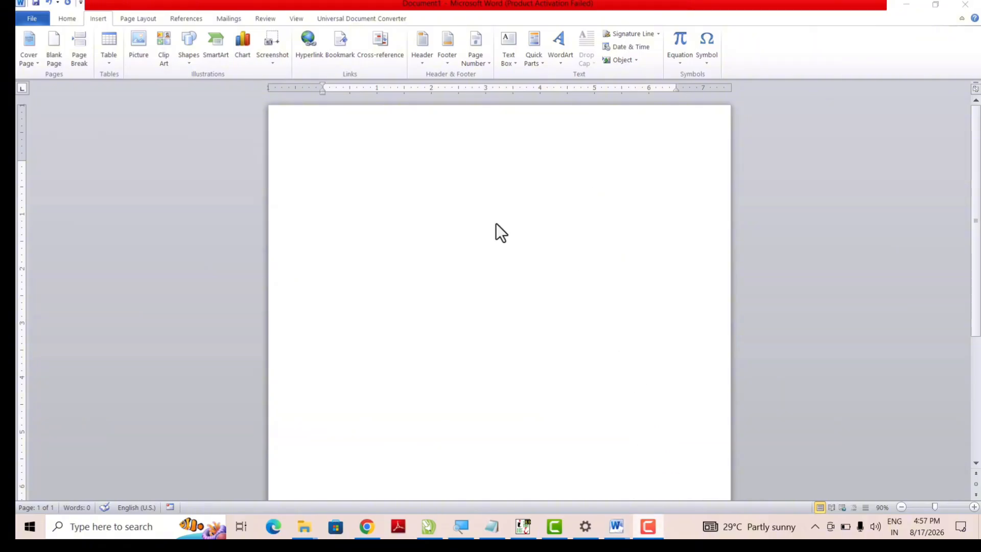